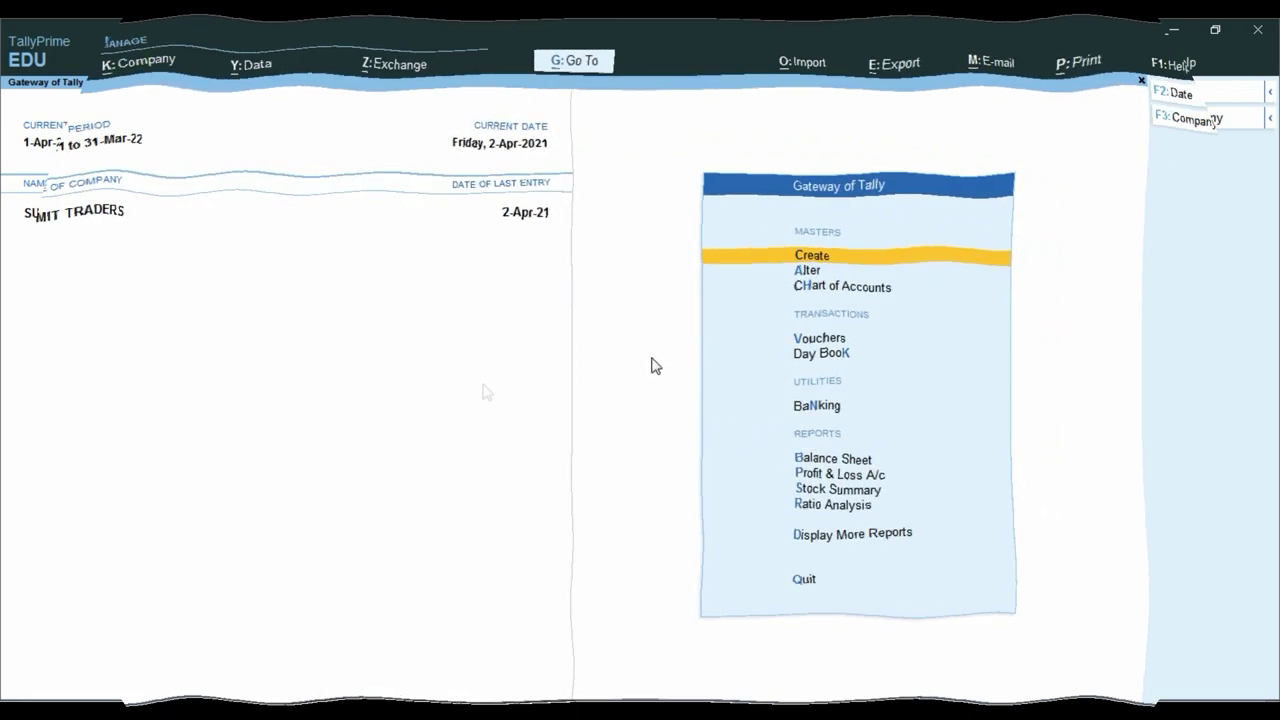
Open the Day Book from the list of additional accounting reports.
left_click(651, 365)
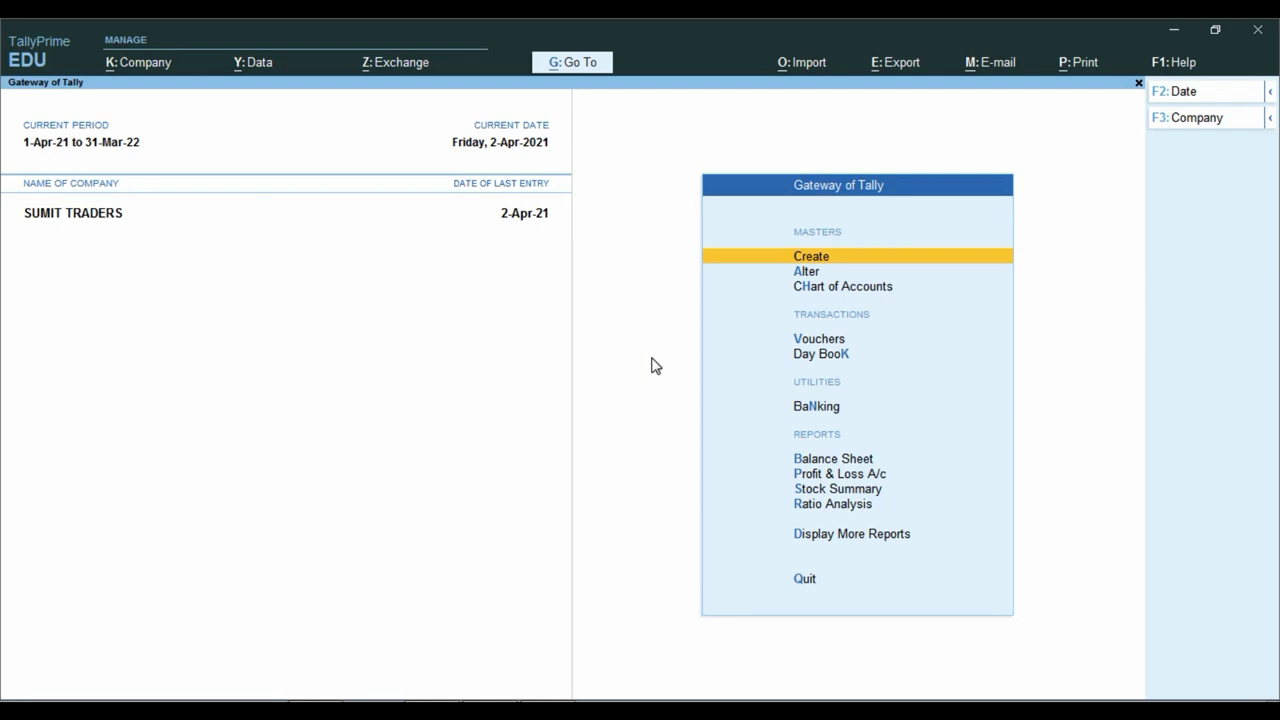
key("Down")
key("Down")
key("Down")
key("Down")
key("Down")
key("Down")
key("Down")
key("Down")
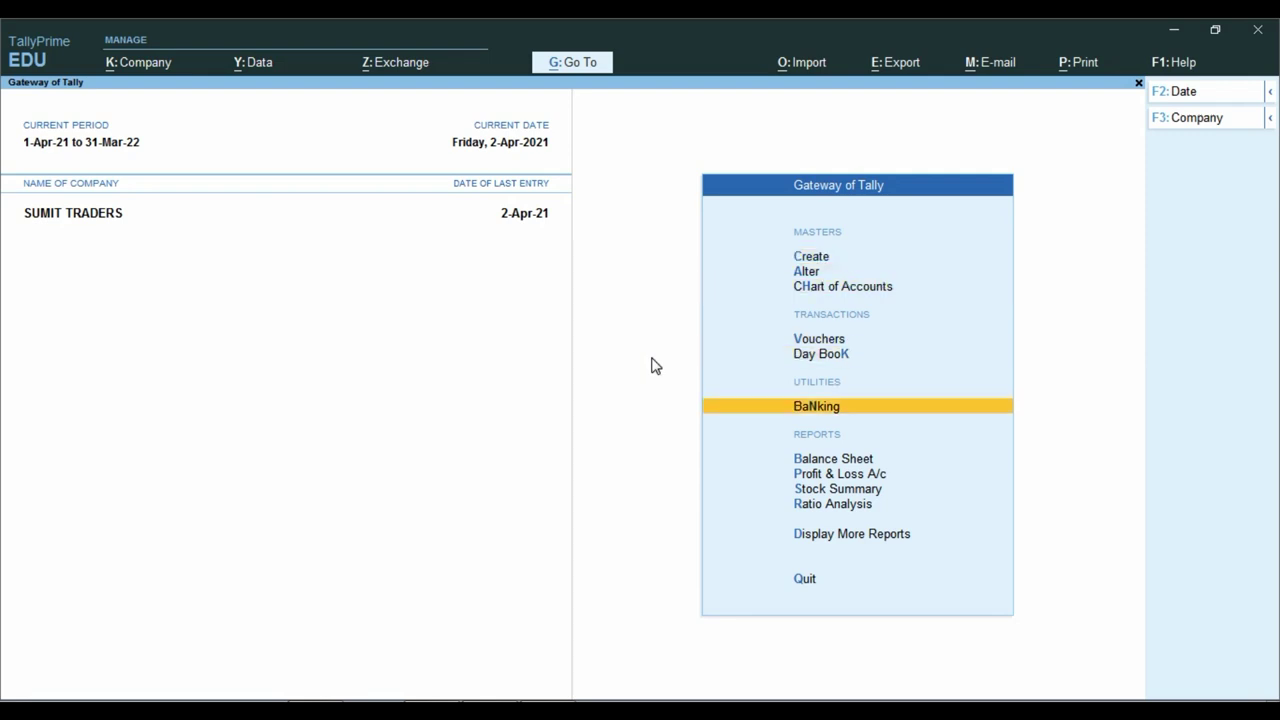
key("Down")
key("Down")
key("Return")
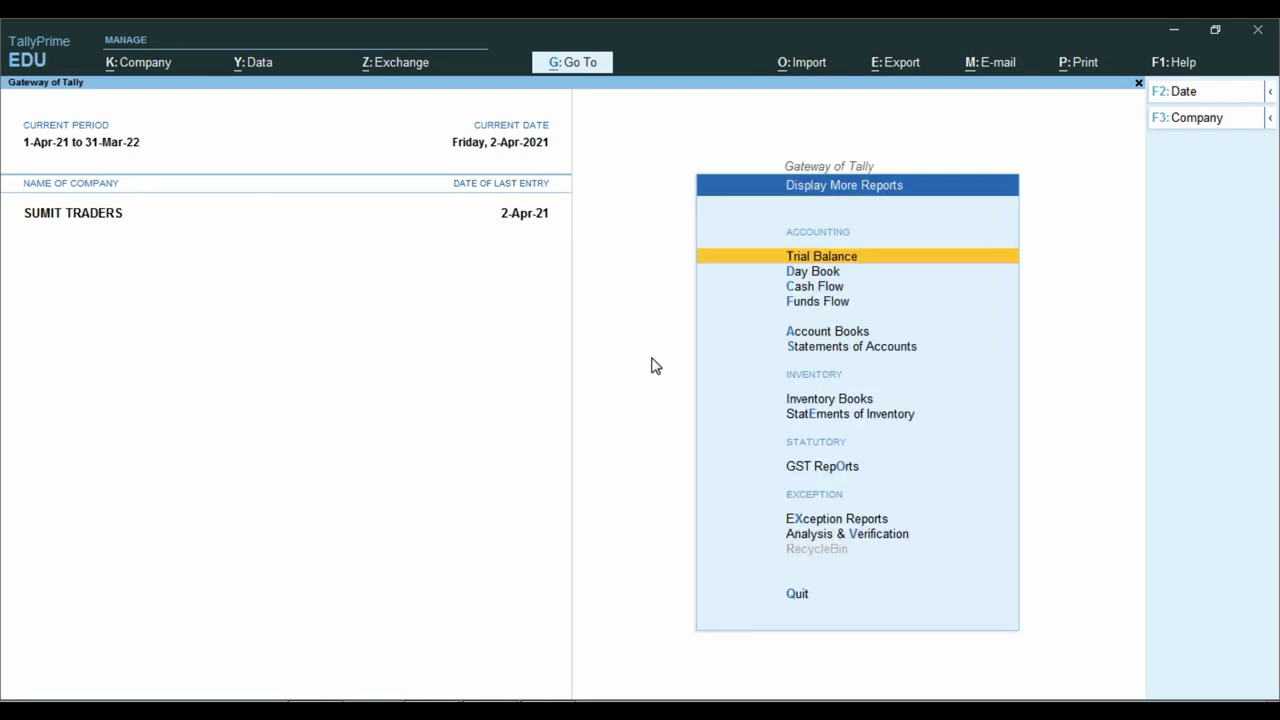
key("Down")
key("Return")
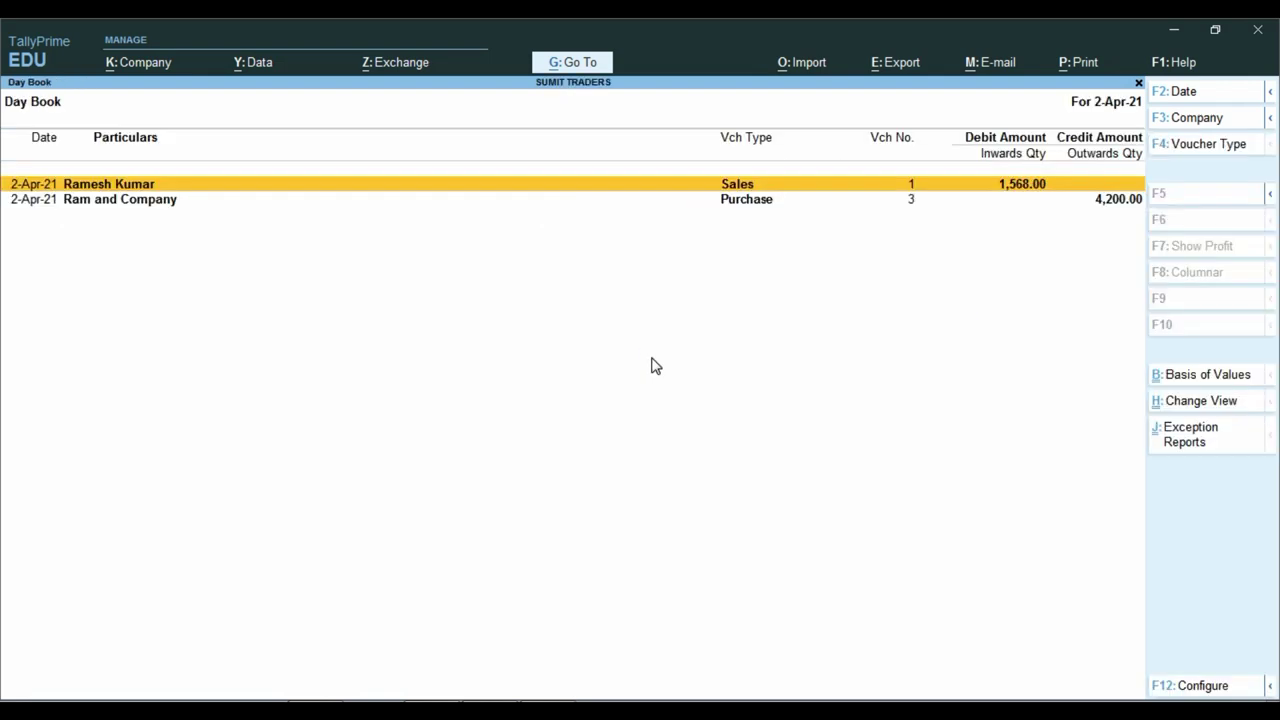
Show the Day Book from 1-Apr-21 to 2-Apr-21, view purchase voucher 1, and return to the Gateway of Tally.
key("F2")
key("BackSpace")
key("Return")
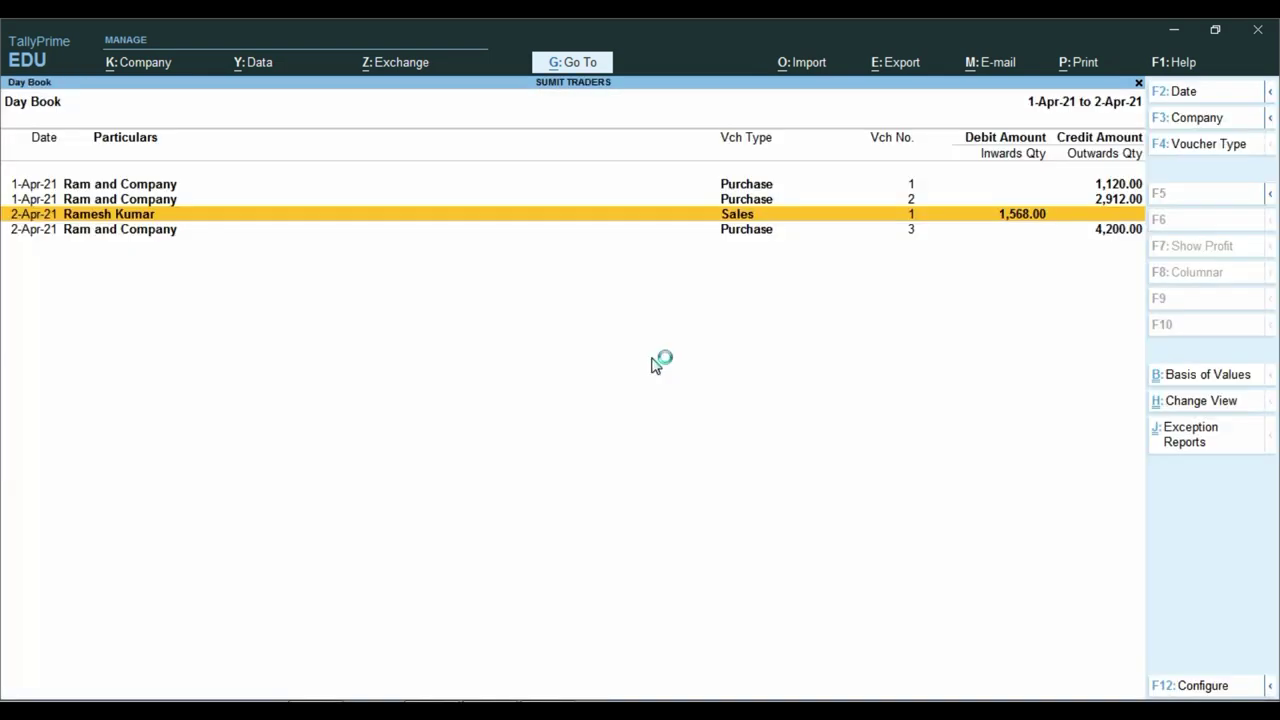
key("Return")
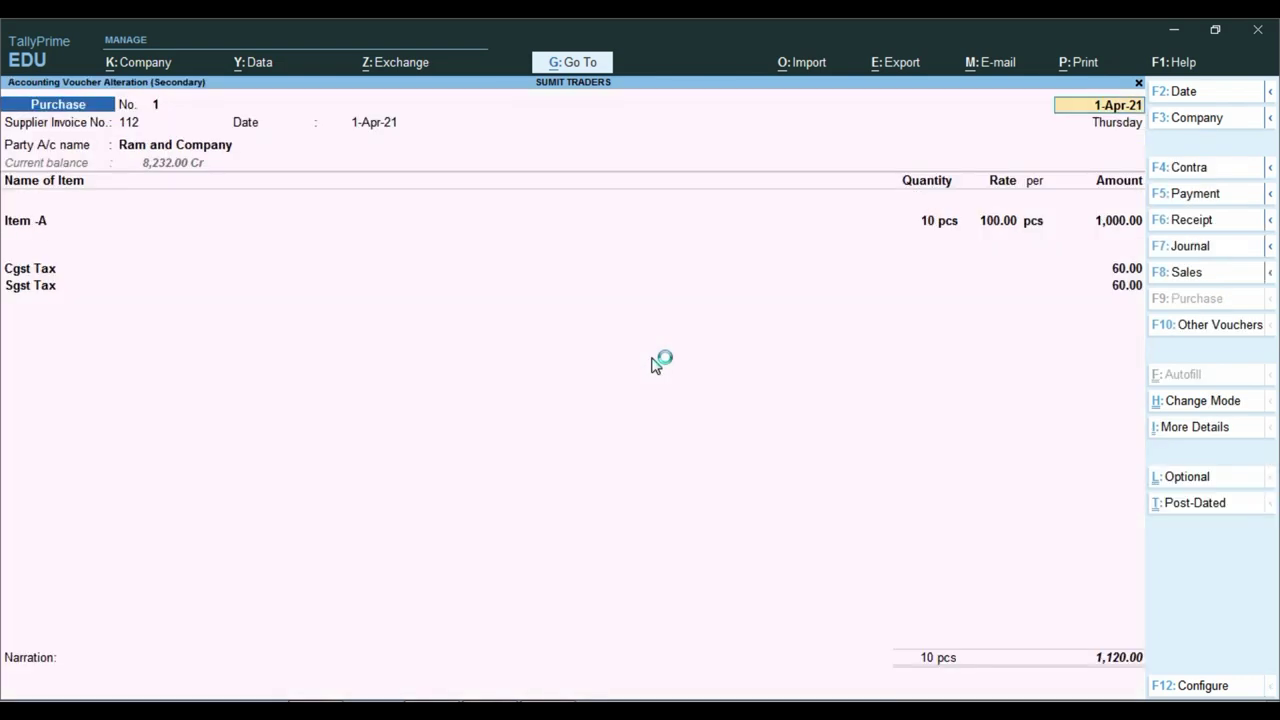
key("BackSpace")
key("Escape")
key("Escape")
key("Escape")
Open the Stock Summary and examine the closing quantities of Item-A, Item-B and Item-C.
key("Down")
key("Down")
key("Up")
key("Up")
key("Up")
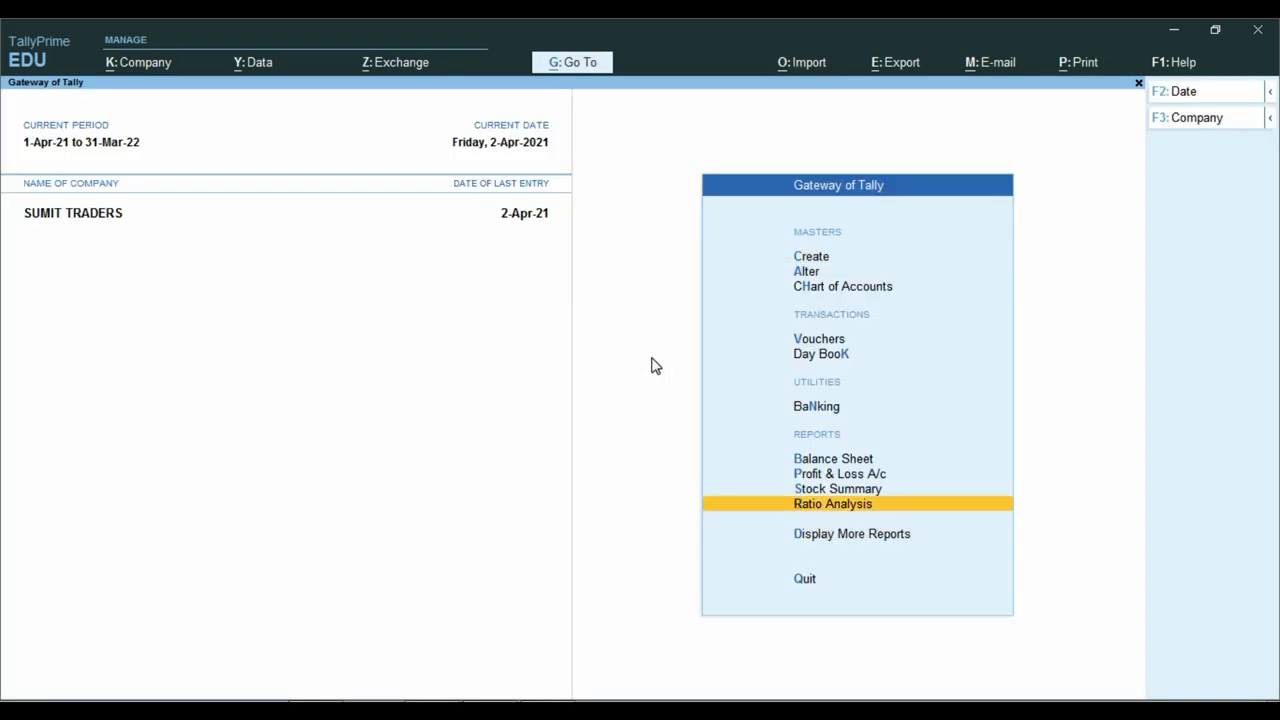
key("Up")
key("Return")
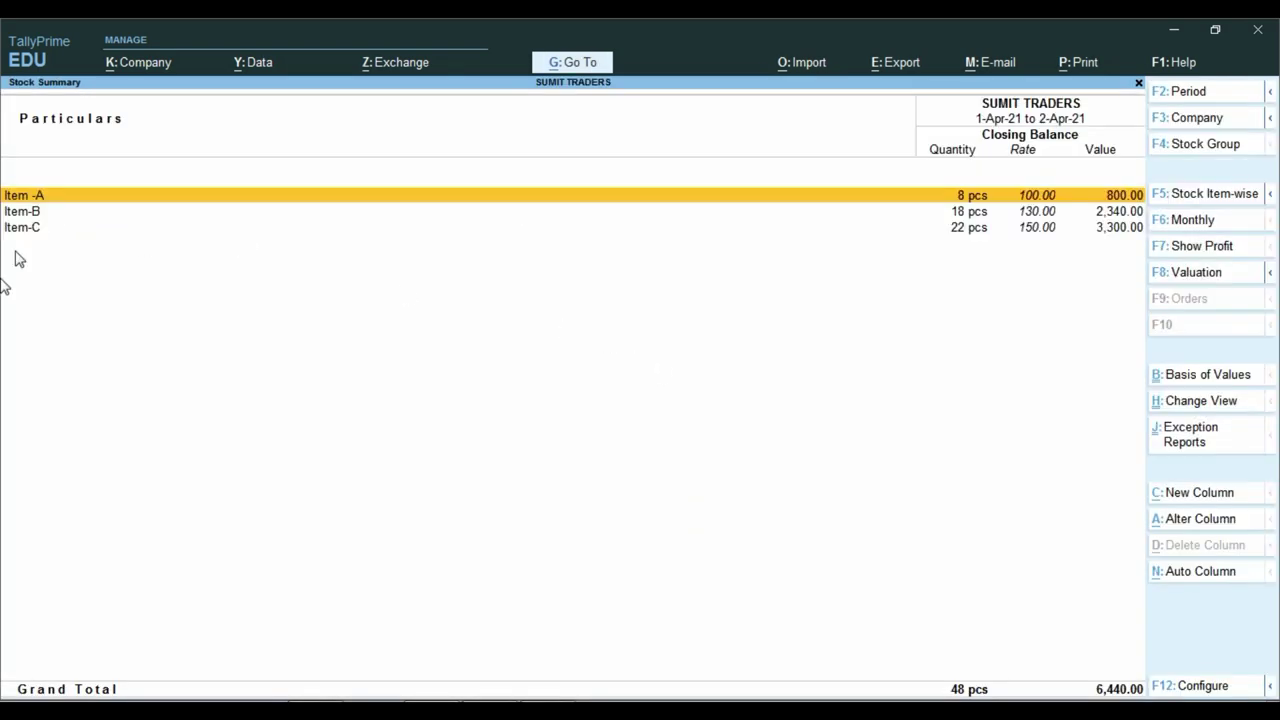
key("ctrl")
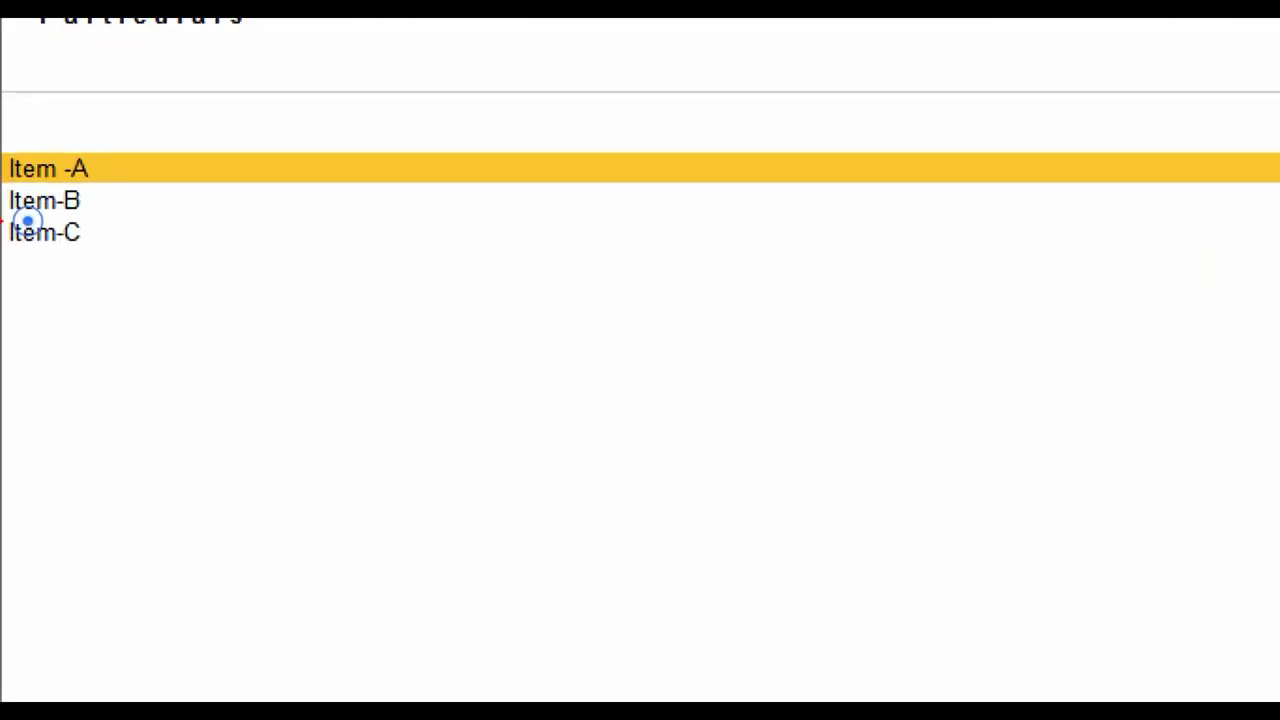
left_click_drag(3, 132, 114, 277)
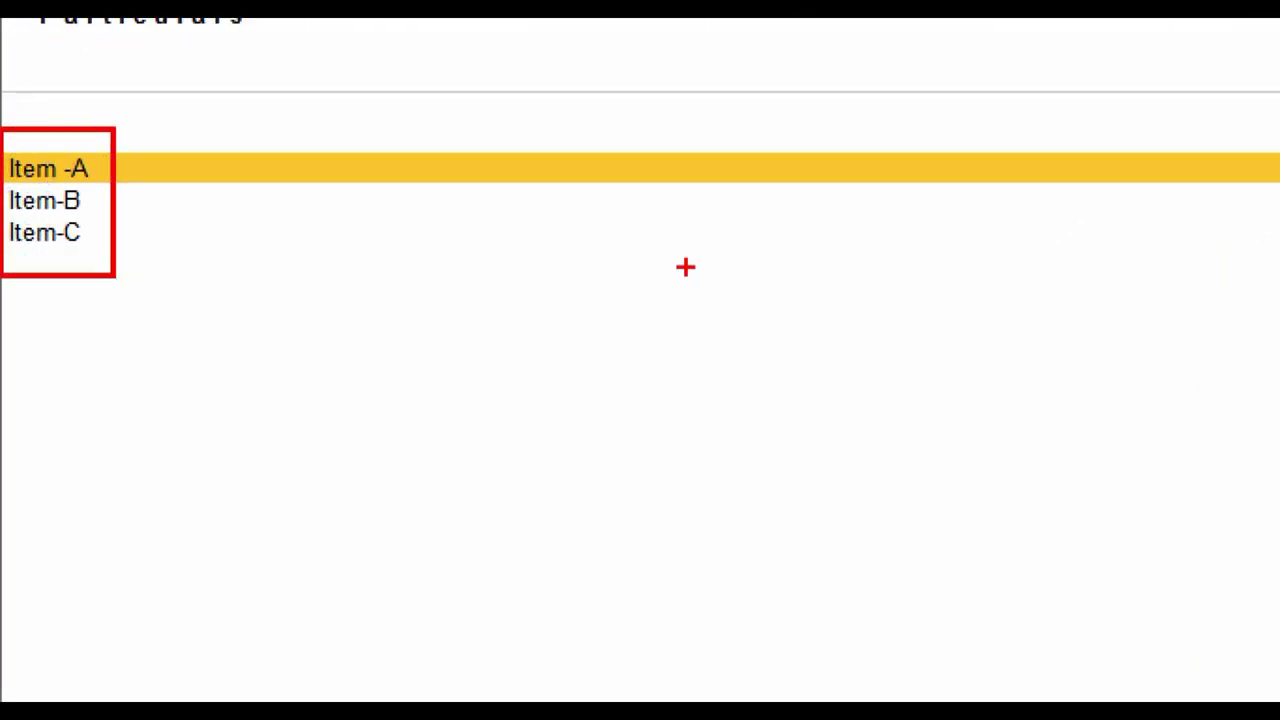
left_click(957, 230, "ctrl")
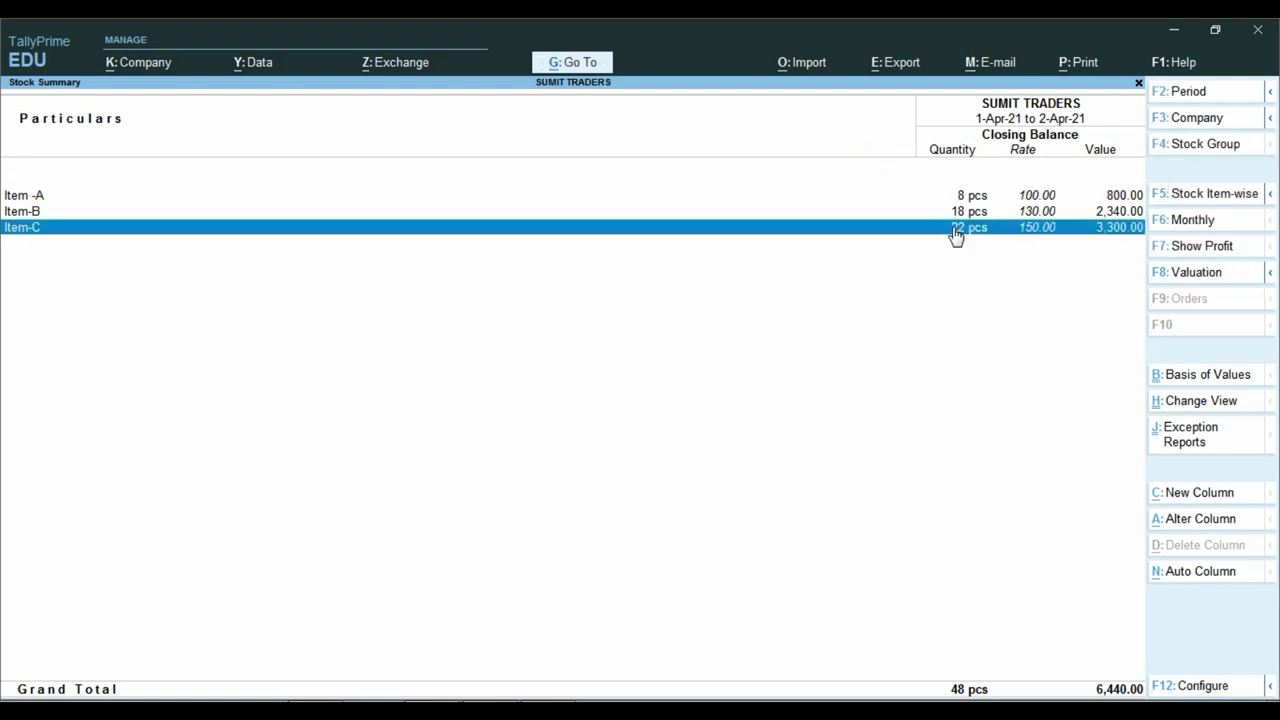
key("Escape")
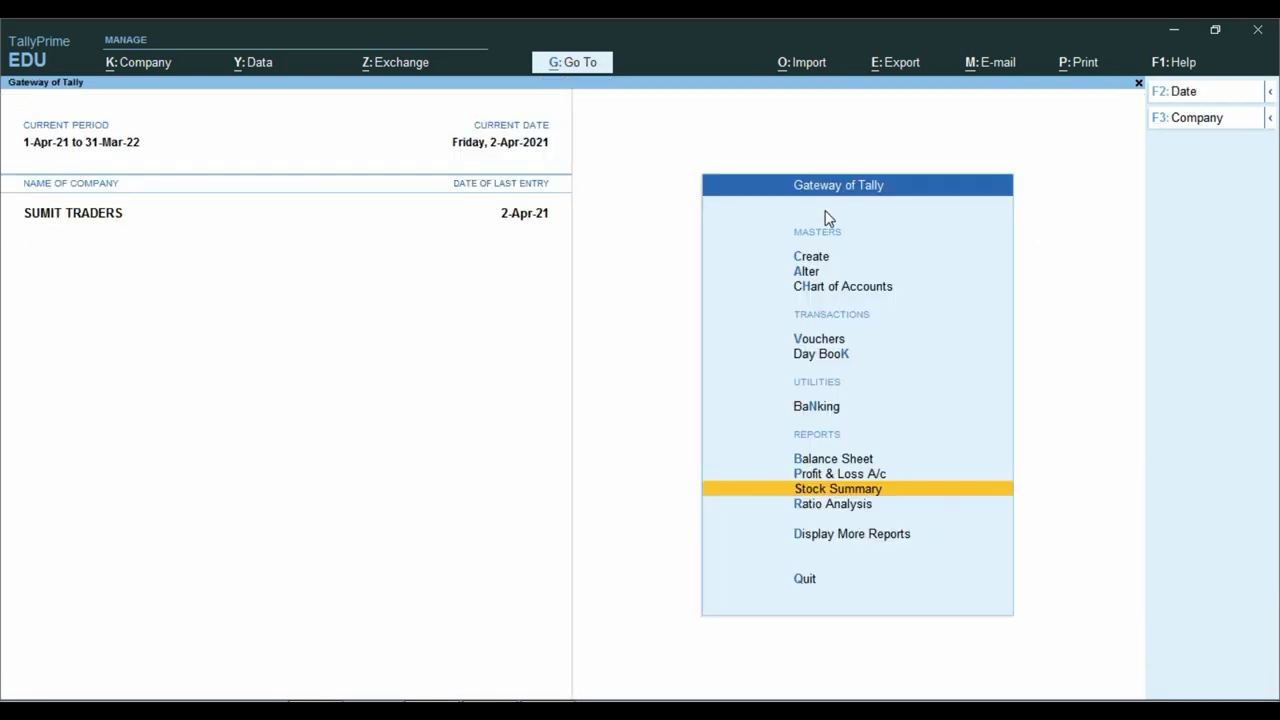
Open the Day Book directly from the Gateway of Tally and start its period on the 1st.
key("Down")
key("Up")
key("Up")
key("Up")
key("Up")
key("Up")
key("Up")
key("Down")
key("Return")
key("F2")
type("1")
key("Return")
Open purchase voucher 1 and examine the manufacturing and expiry dates in Item-A's batch allocation, leaving it unchanged.
key("Up")
key("Up")
key("Return")
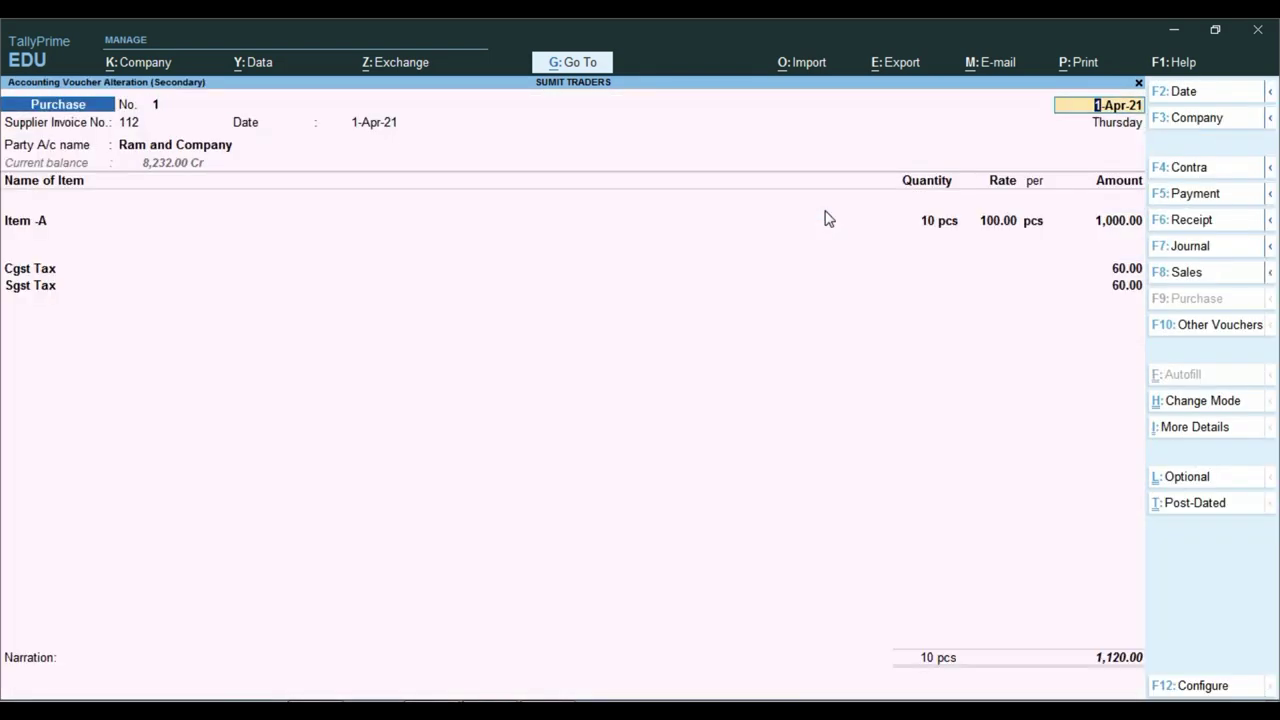
key("Return")
key("Return")
key("Return")
key("Return")
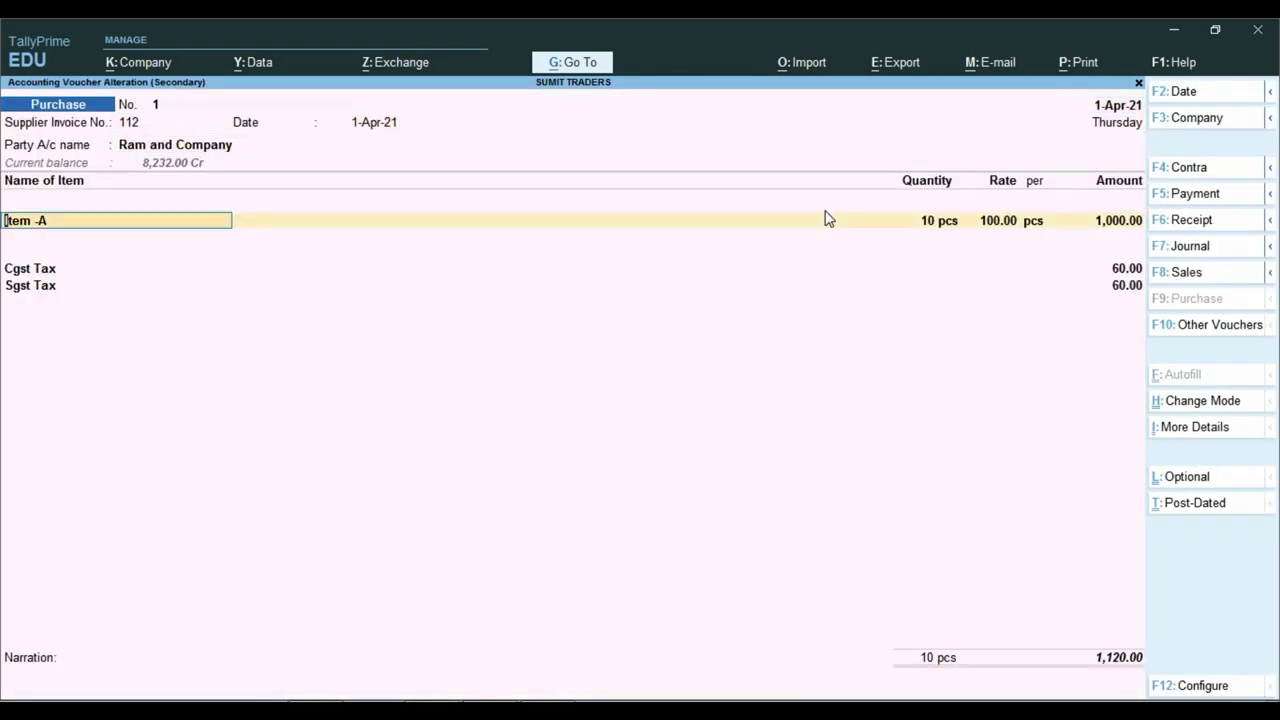
key("Return")
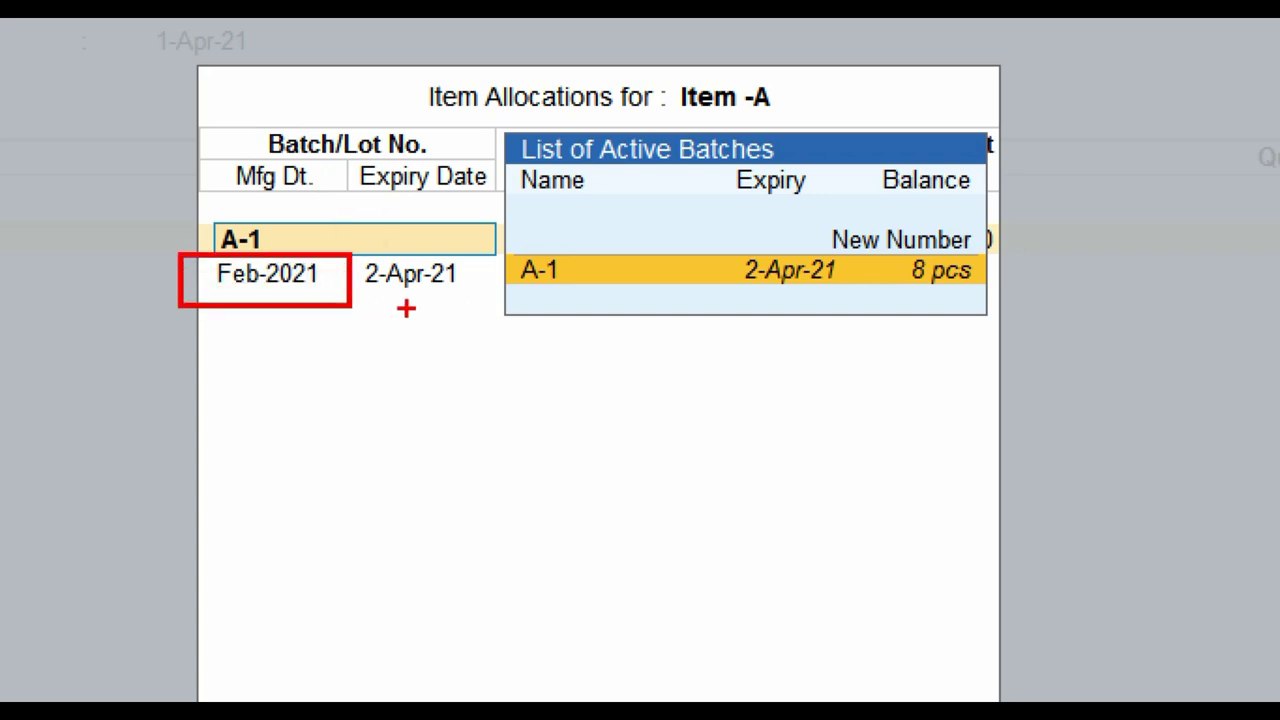
left_click_drag(351, 237, 404, 296)
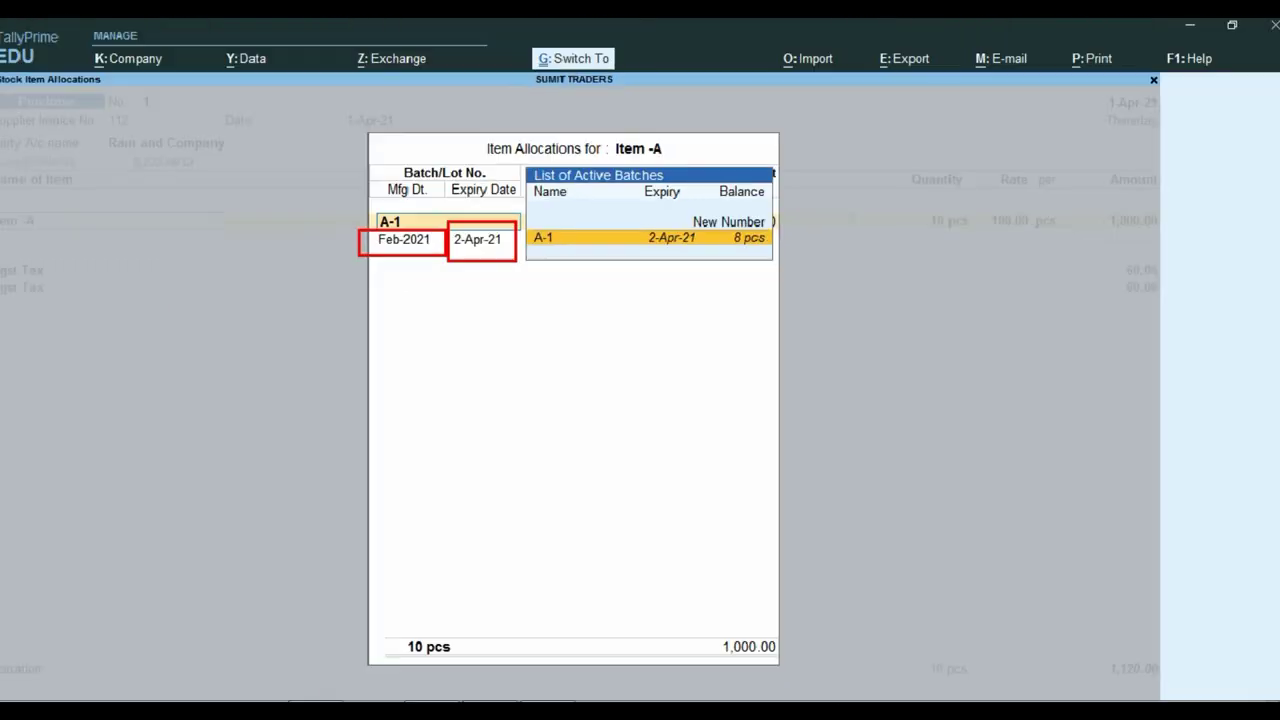
key("Escape")
key("Escape")
key("Escape")
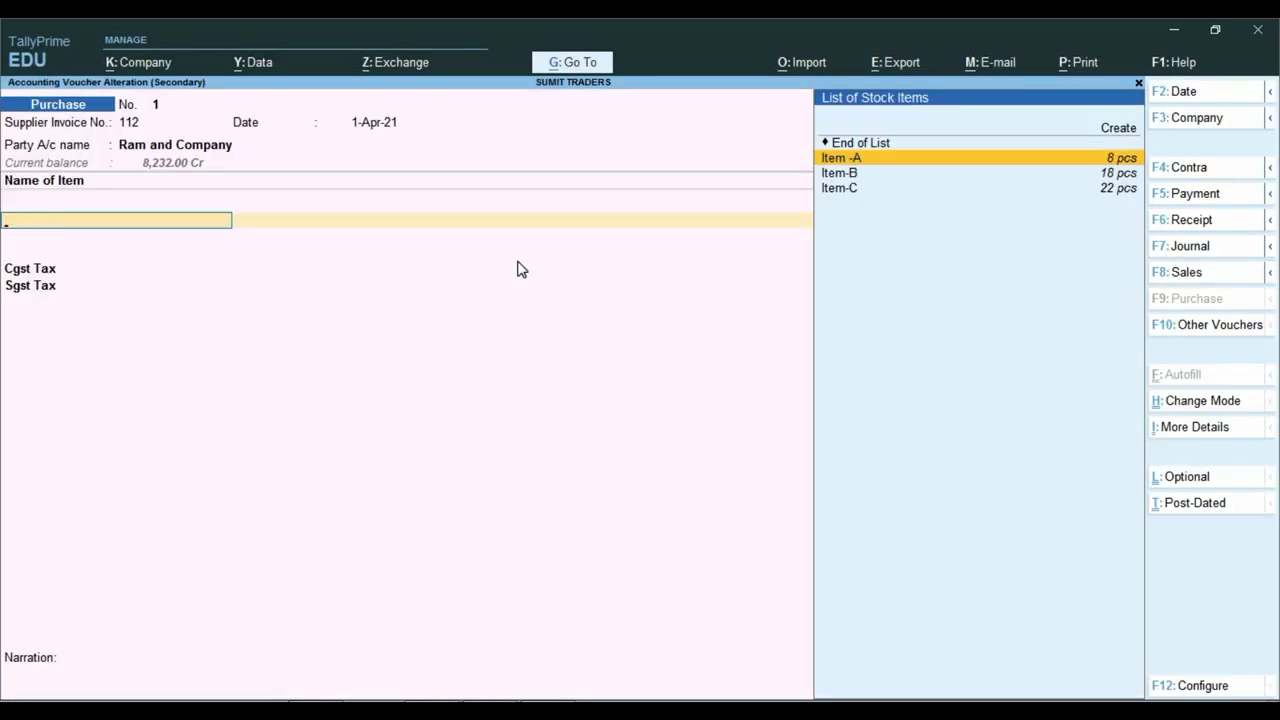
Open purchase voucher 2, examine Item-B's batch manufacturing and expiry dates, and leave the voucher without saving changes.
key("Down")
key("Return")
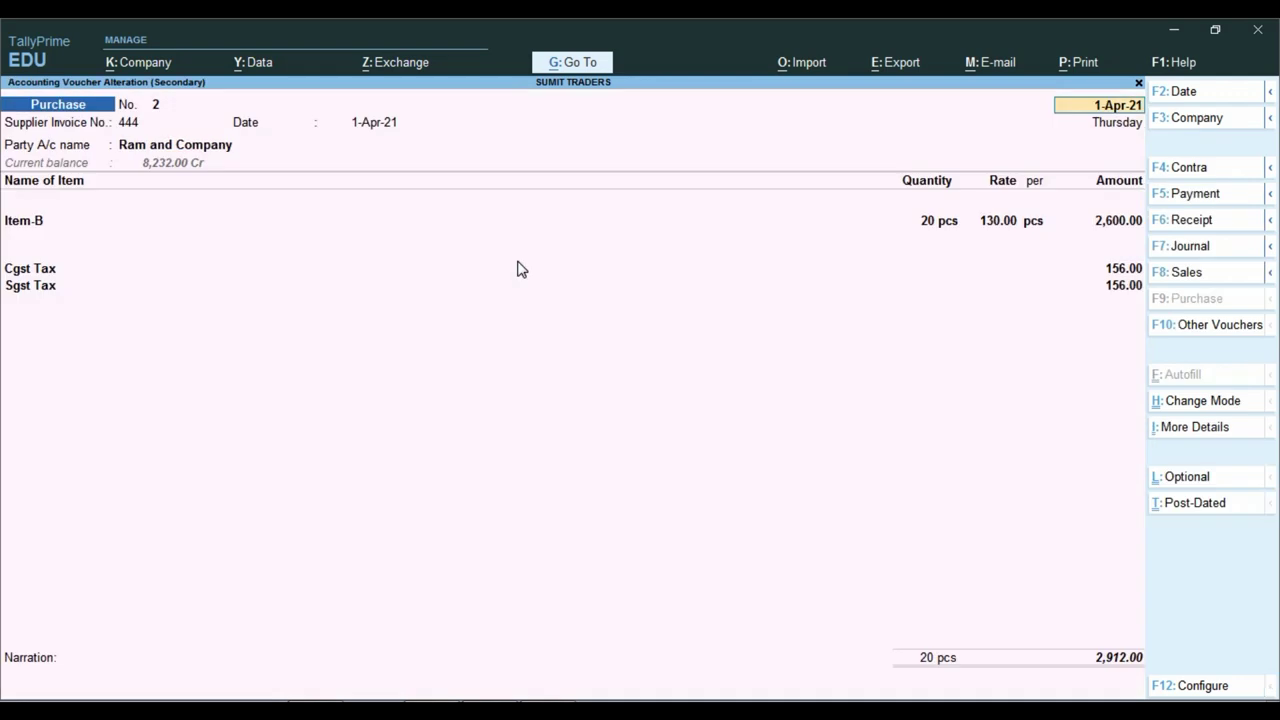
key("Return")
key("Return")
key("Return")
key("Return")
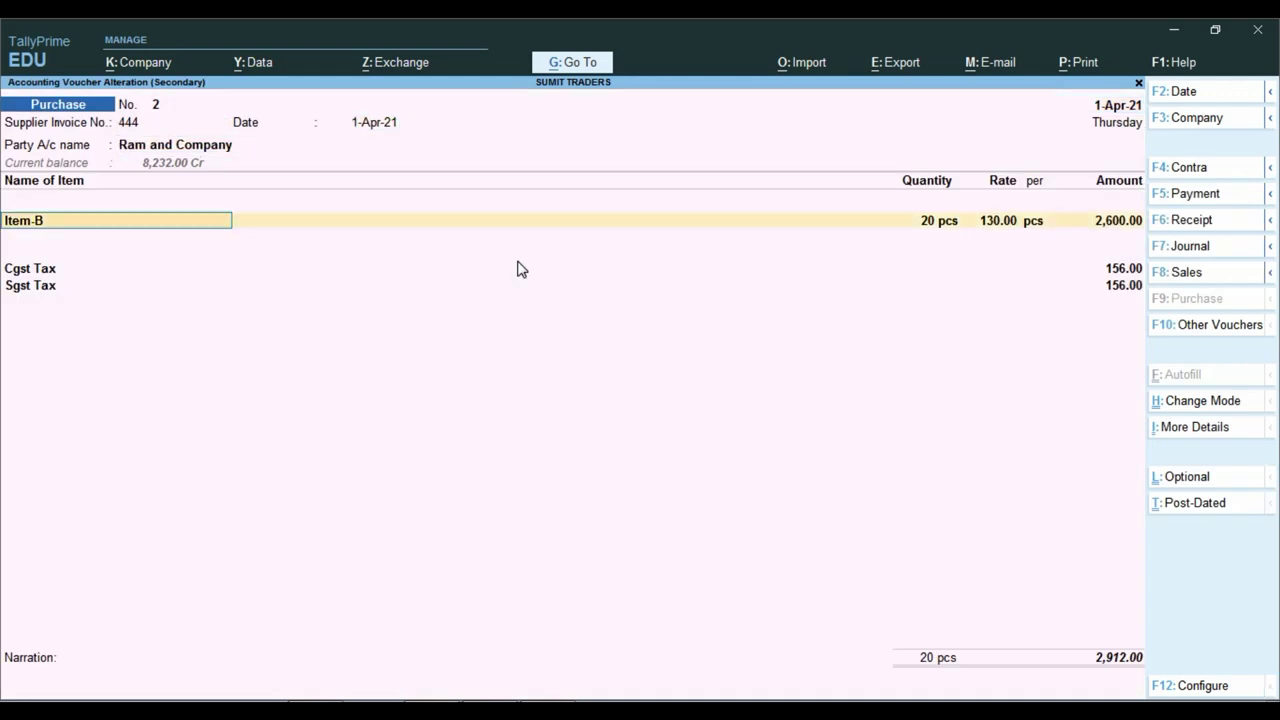
key("Return")
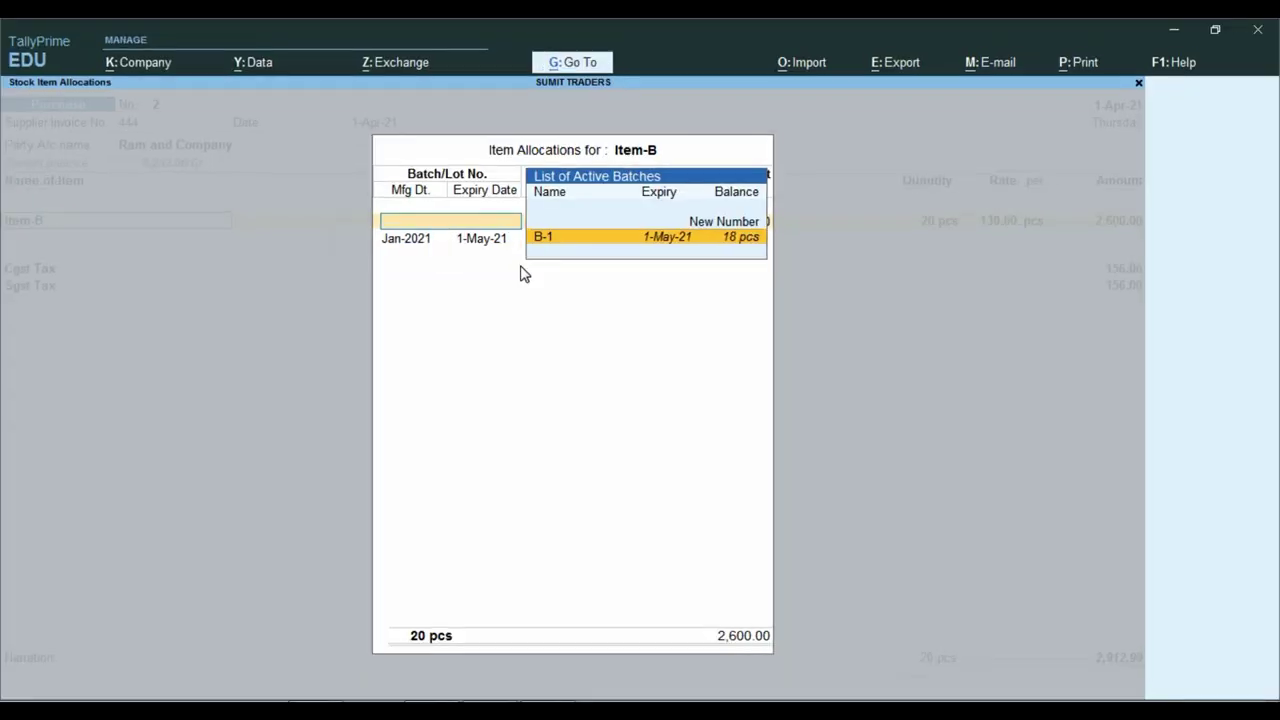
key("Escape")
key("y")
key("Escape")
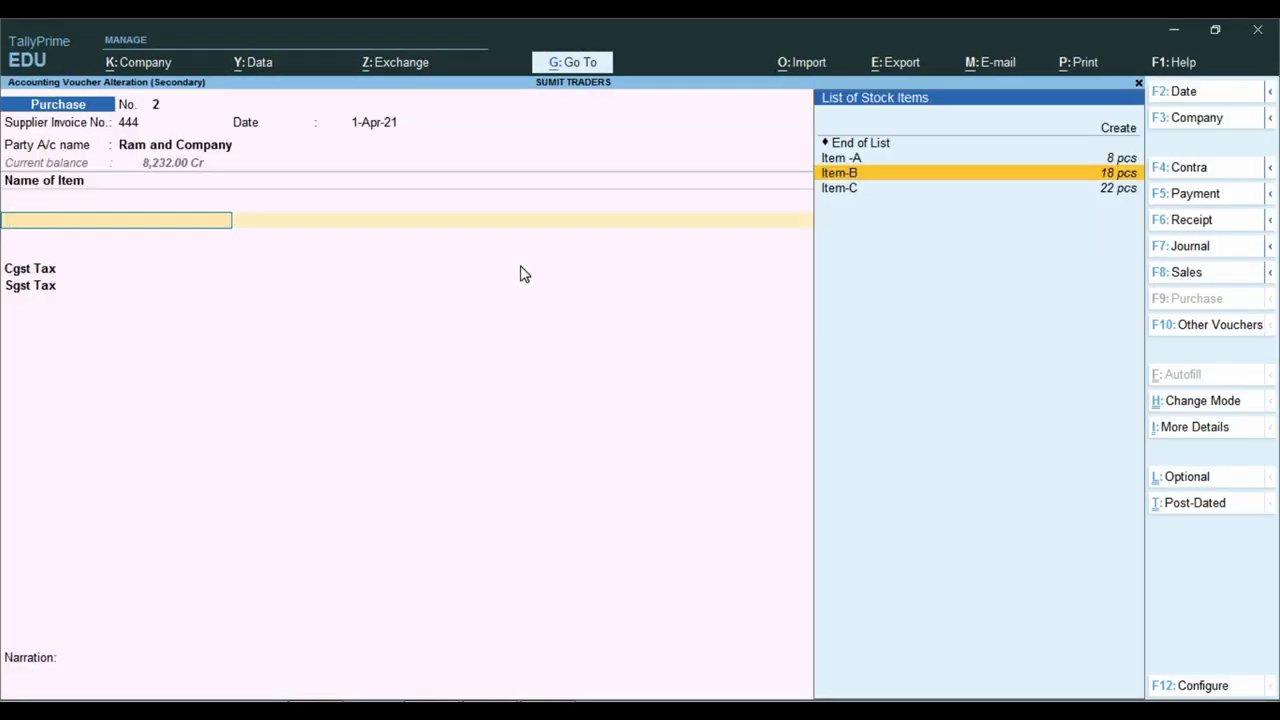
key("Escape")
key("y")
Open purchase voucher 3, examine Item-C's batch manufacturing and expiry dates, and return to the Gateway of Tally without saving.
key("Down")
key("Down")
key("Return")
key("Return")
key("Return")
key("Return")
key("Return")
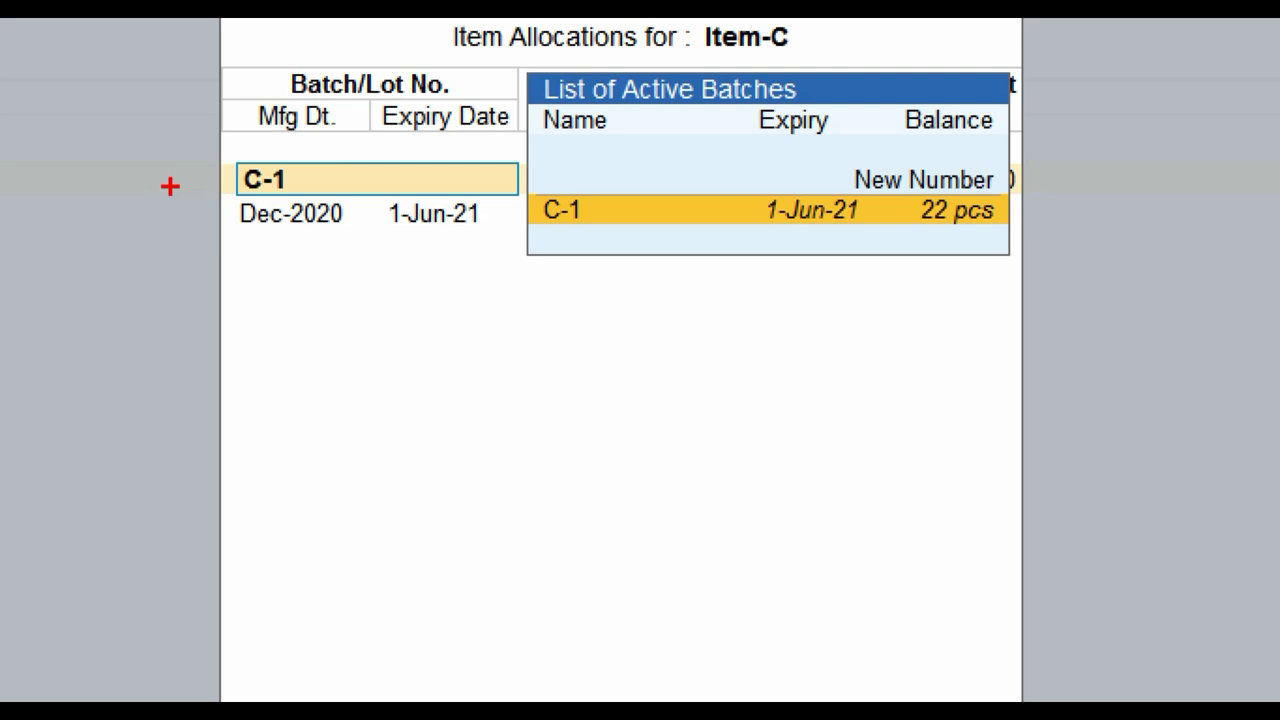
left_click(352, 221)
left_click_drag(178, 180, 370, 250)
left_click_drag(376, 186, 497, 250)
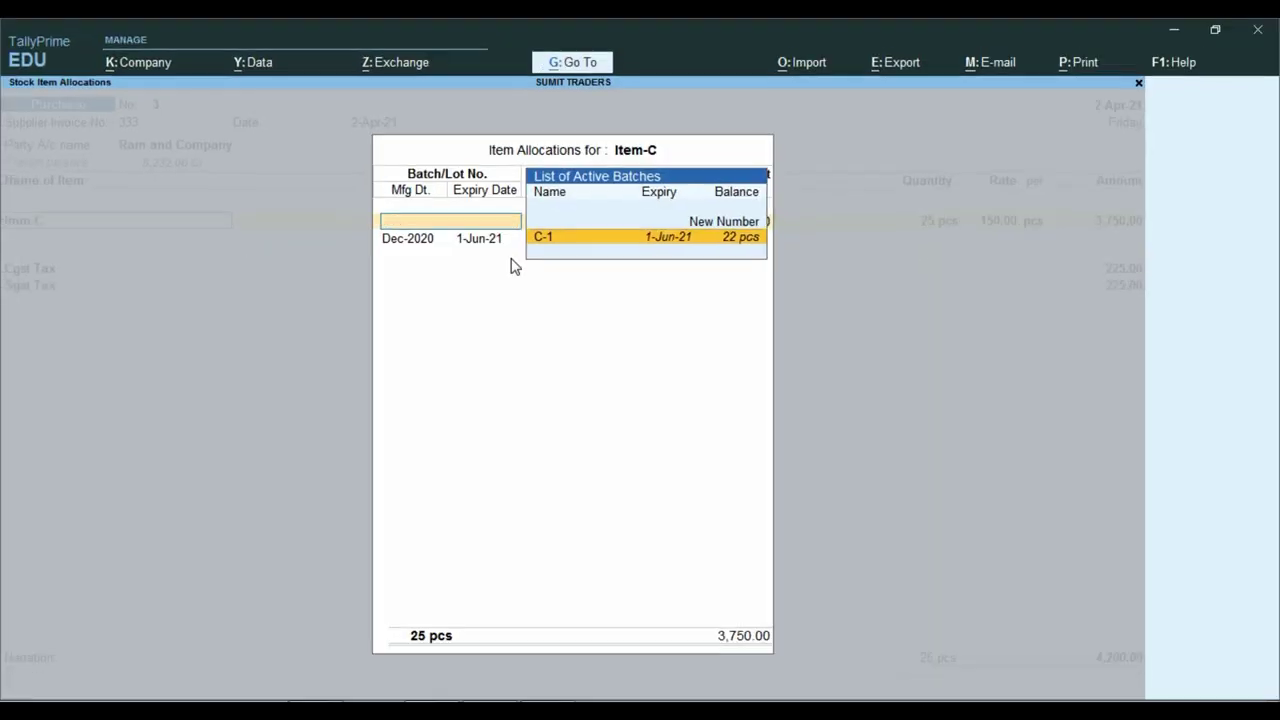
key("Escape")
key("y")
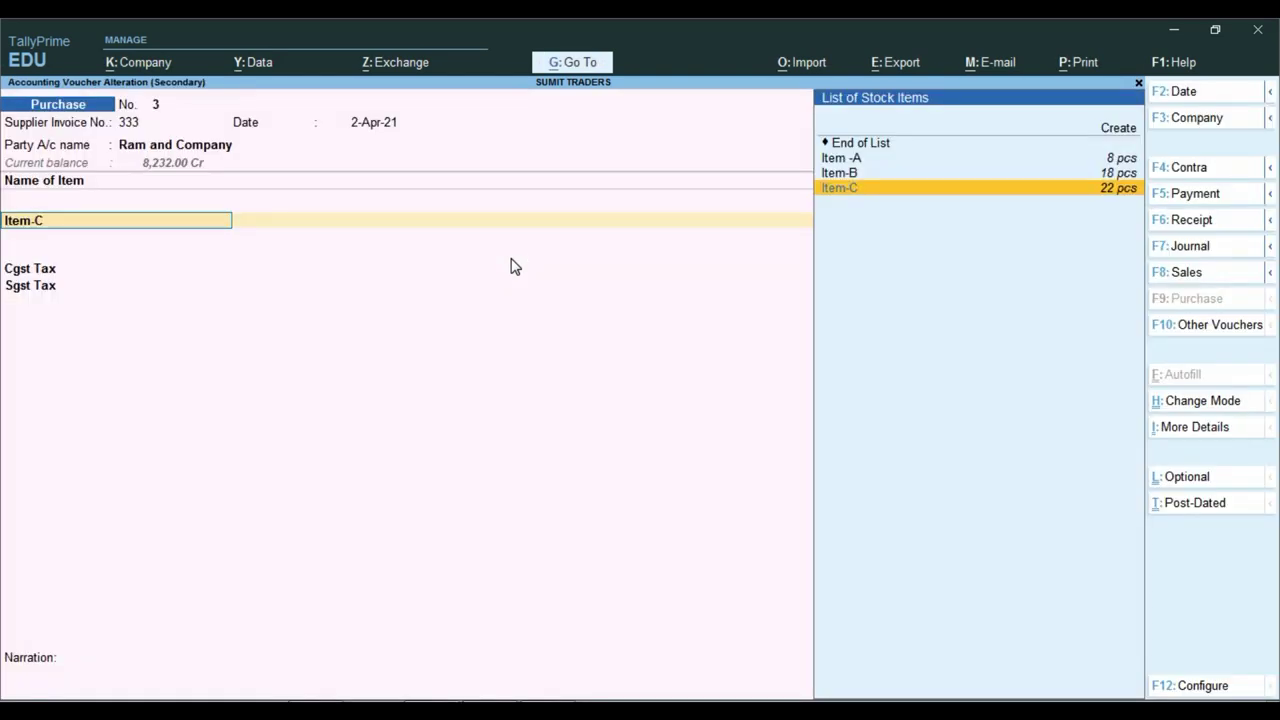
key("Escape")
key("Escape")
key("Escape")
key("n")
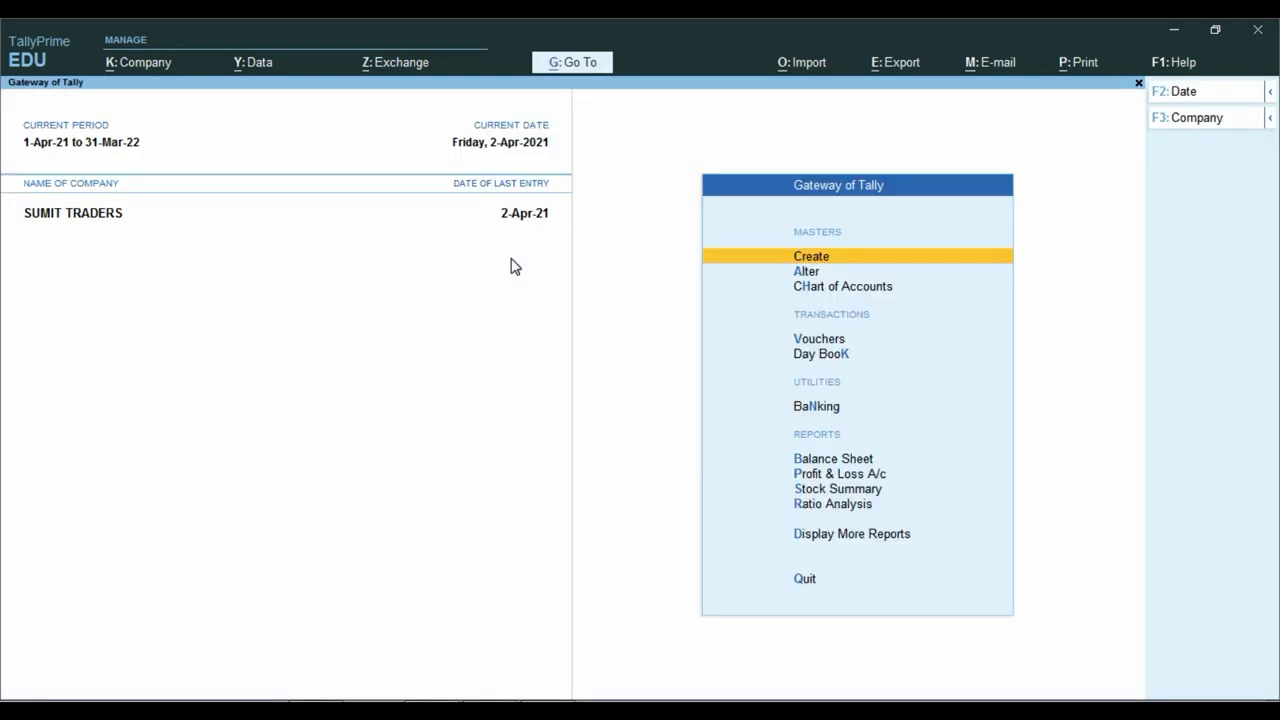
Open the Statements of Inventory from the additional reports.
key("Down")
key("Down")
key("Down")
key("Down")
key("Down")
key("Down")
key("Down")
key("Down")
key("Down")
key("Down")
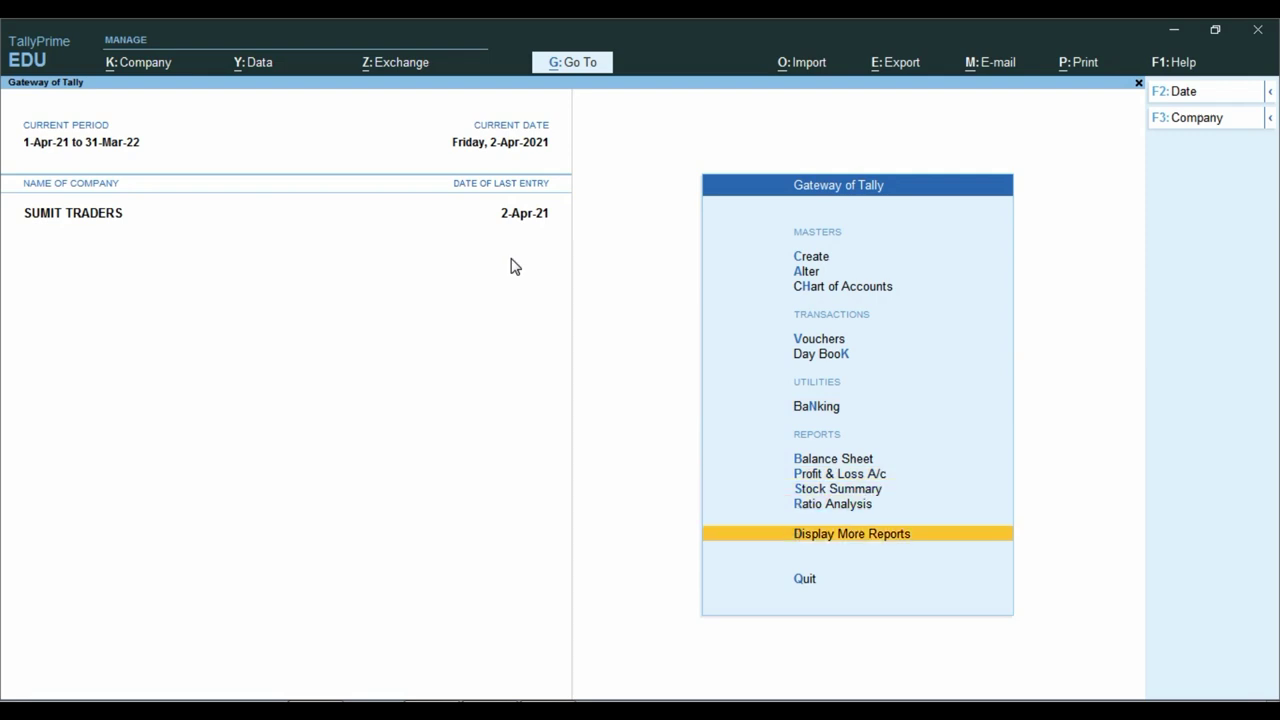
key("Return")
key("Down")
key("Down")
key("Down")
key("Down")
key("Down")
key("Down")
key("Down")
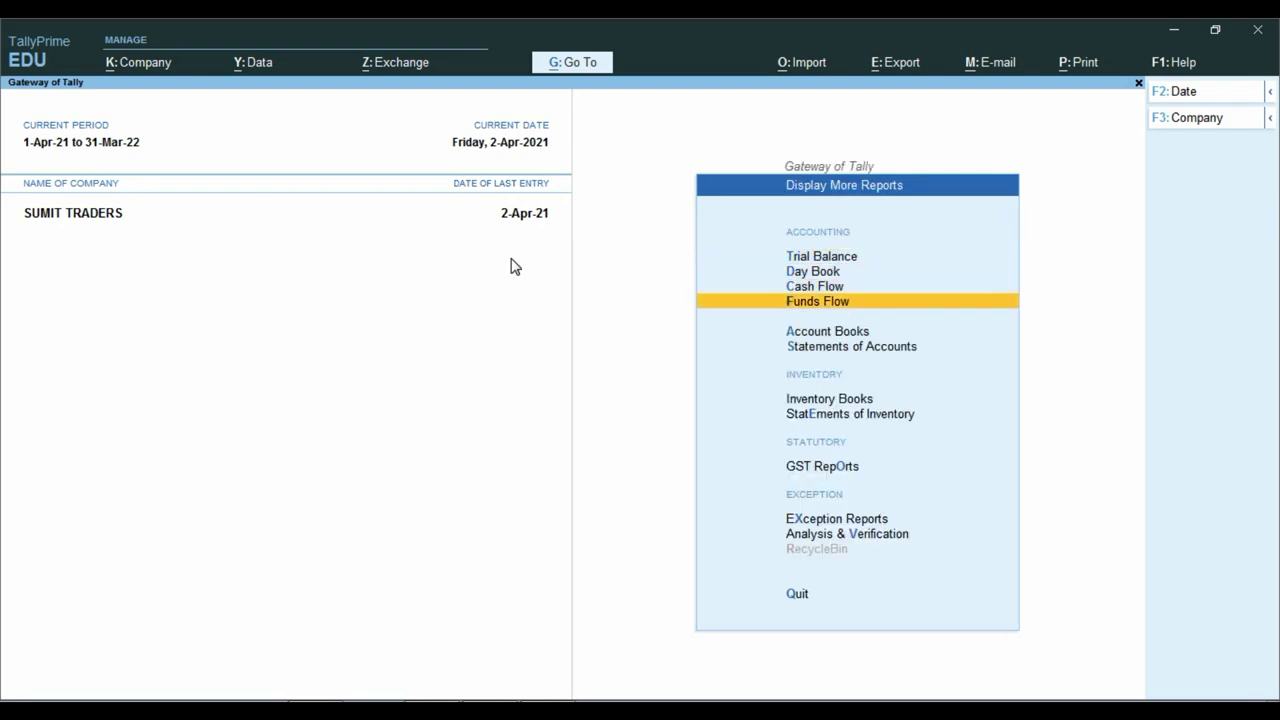
key("ctrl")
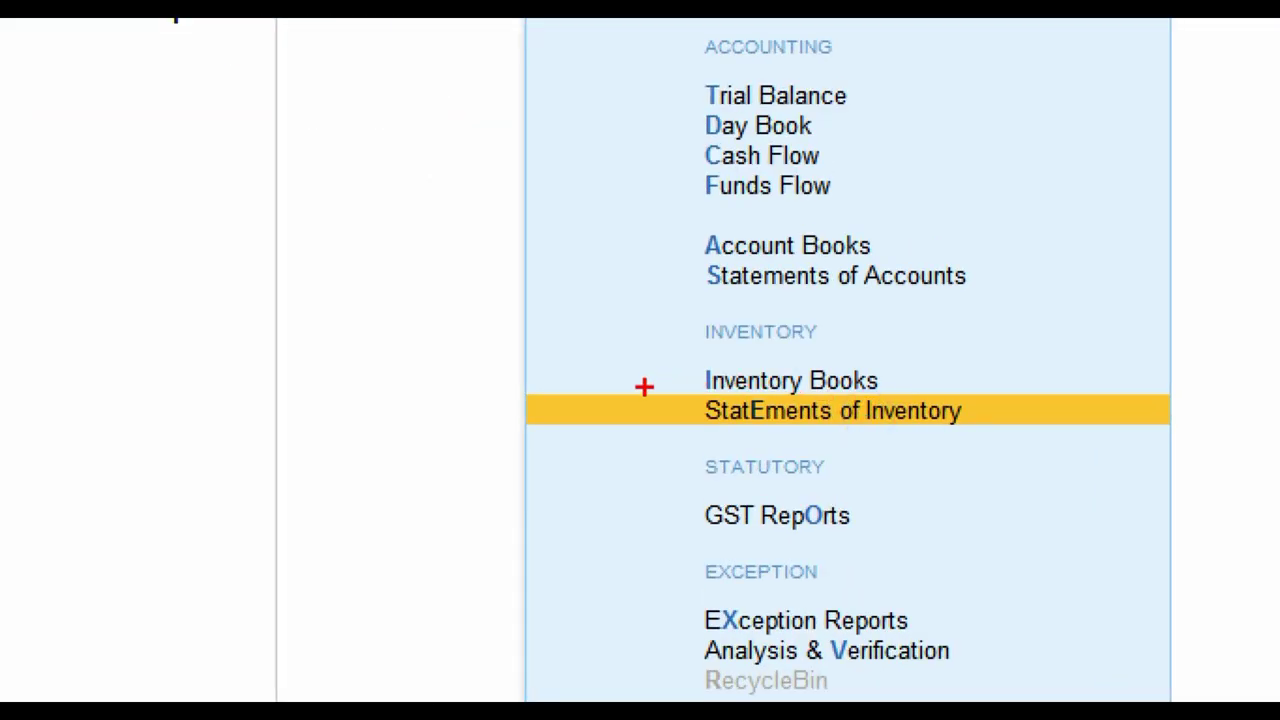
left_click_drag(644, 390, 1001, 434)
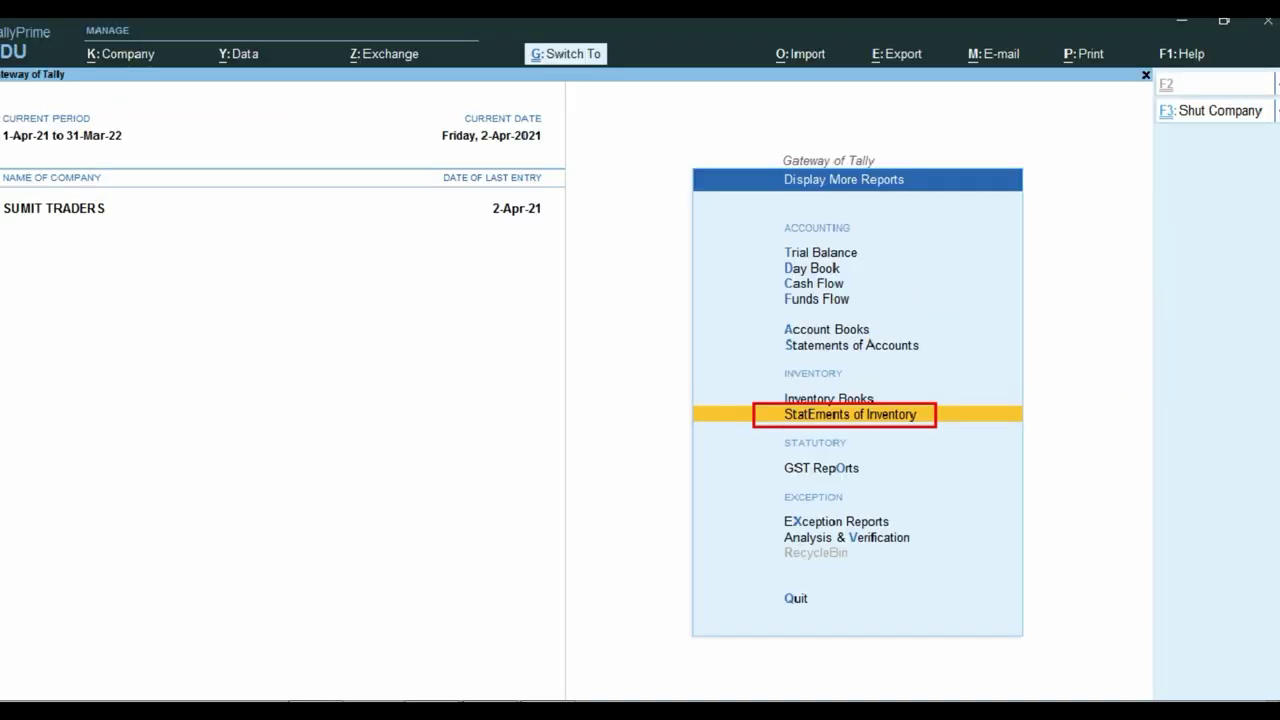
key("Return")
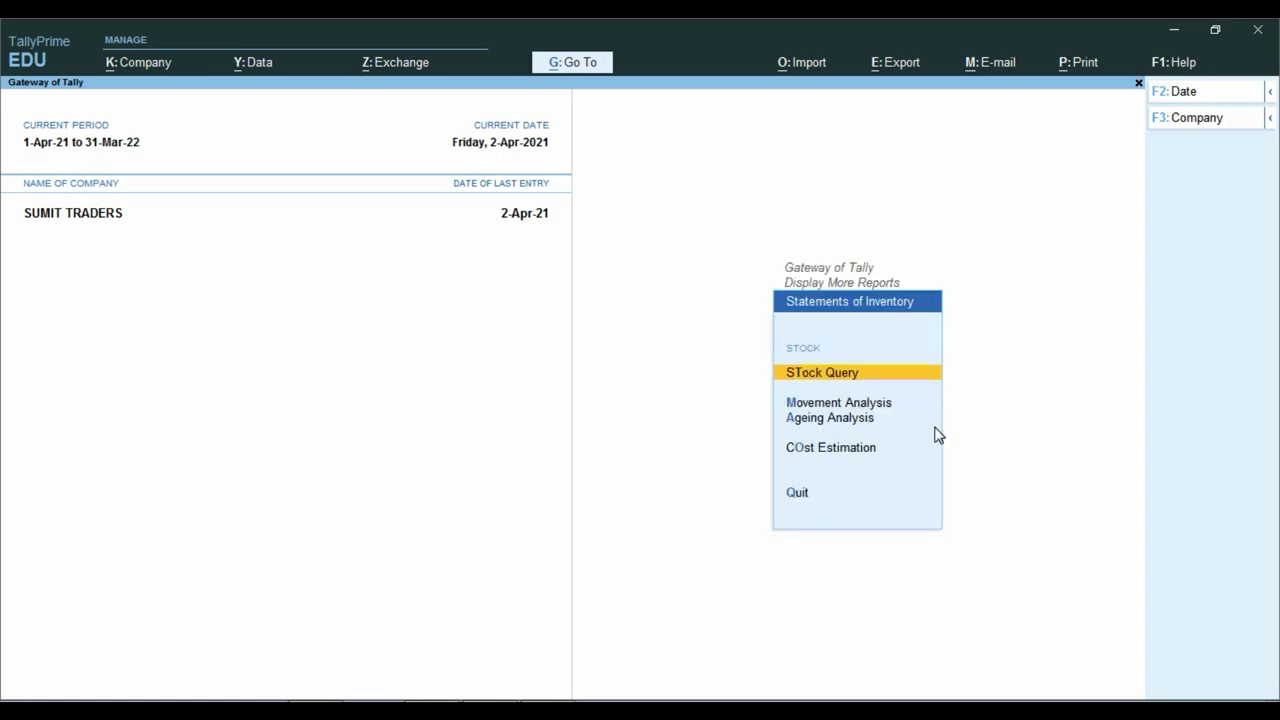
Run the stock Ageing Analysis for the Primary stock group.
key("Down")
key("Down")
key("ctrl+1")
left_click(860, 424)
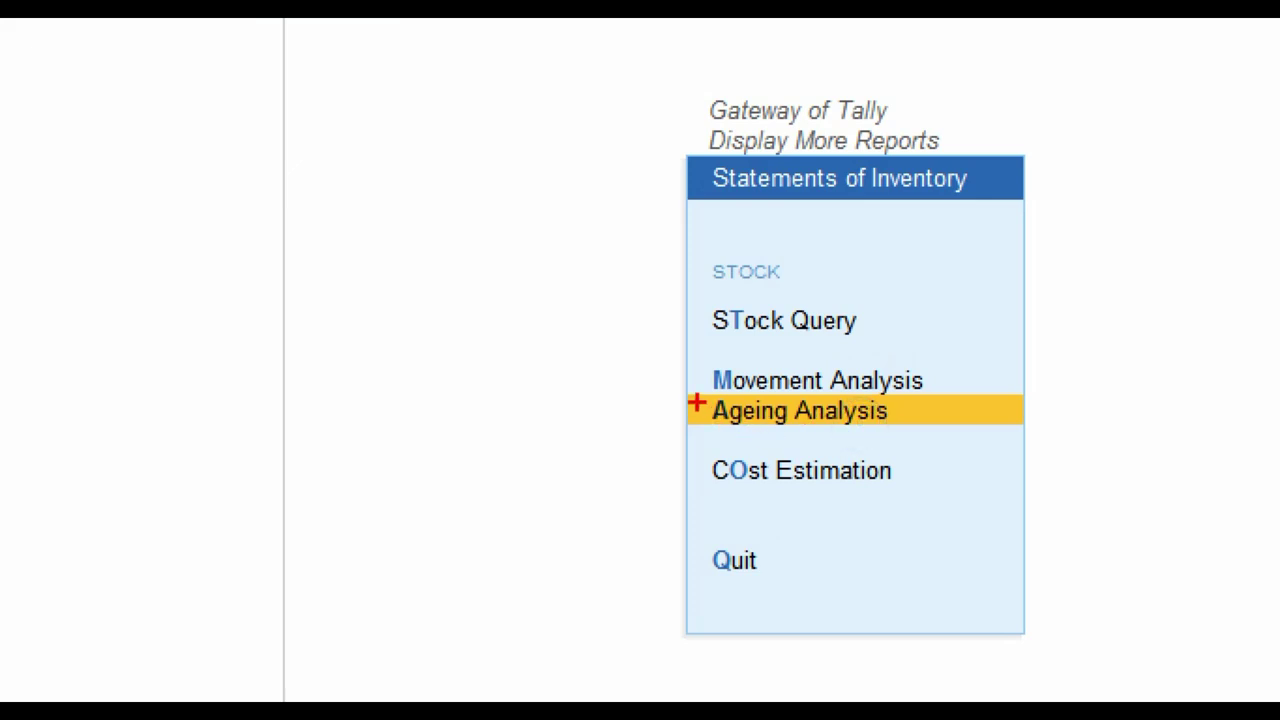
left_click_drag(676, 391, 946, 445)
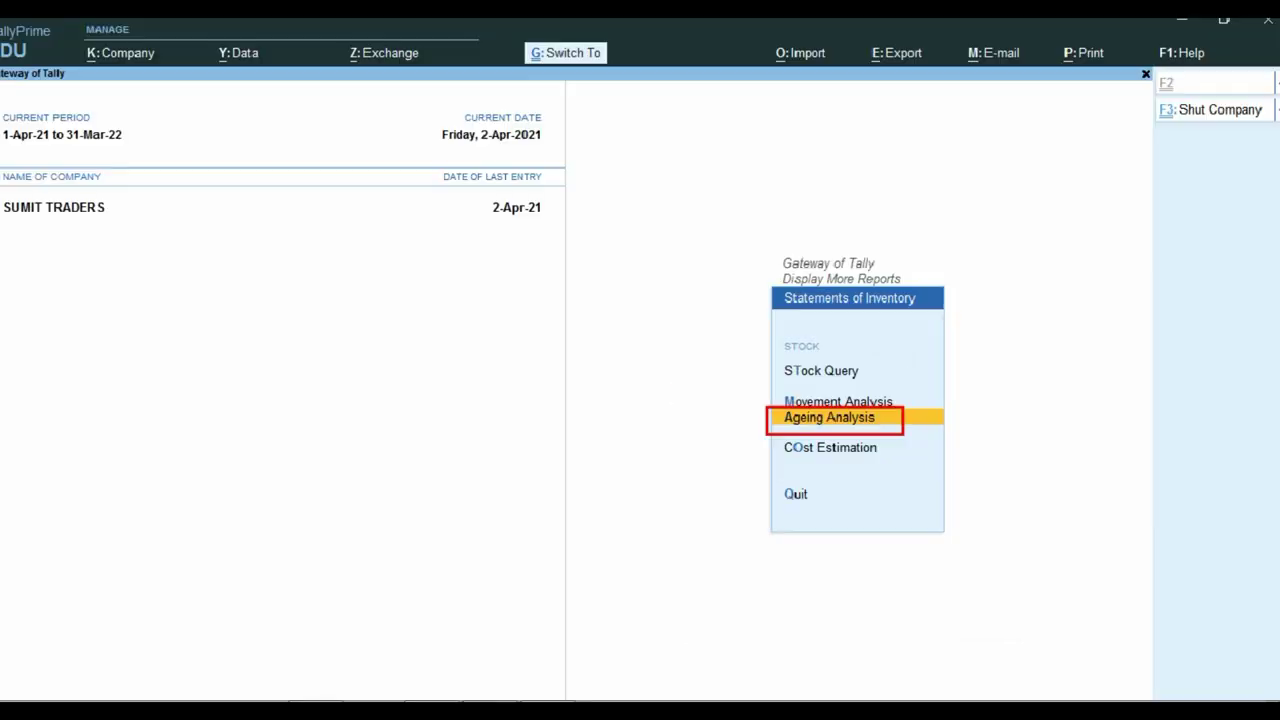
key("Return")
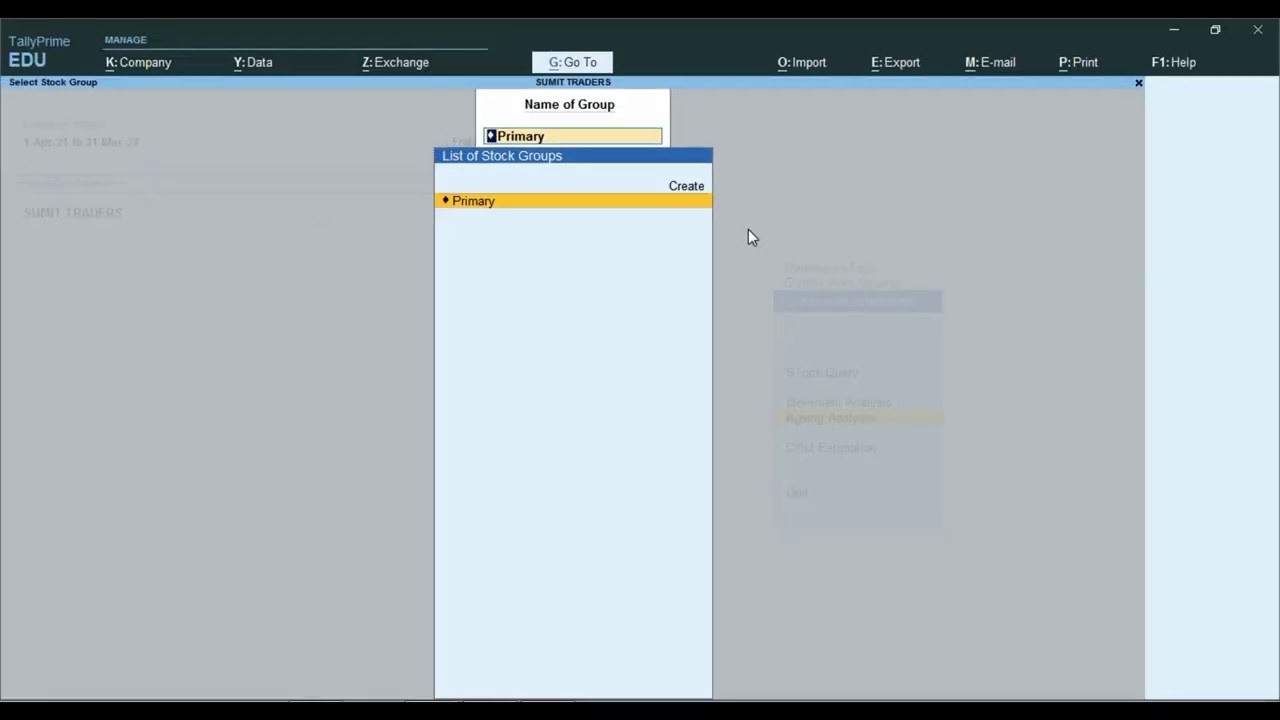
key("Return")
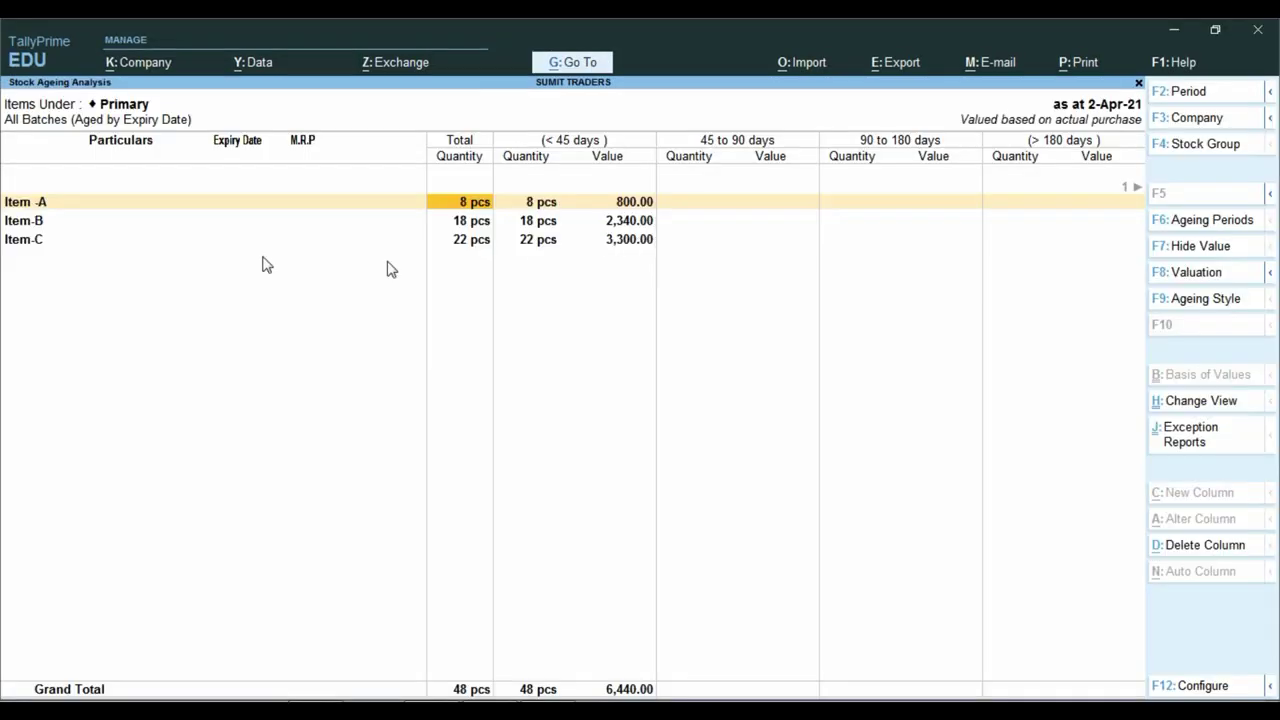
key("ctrl")
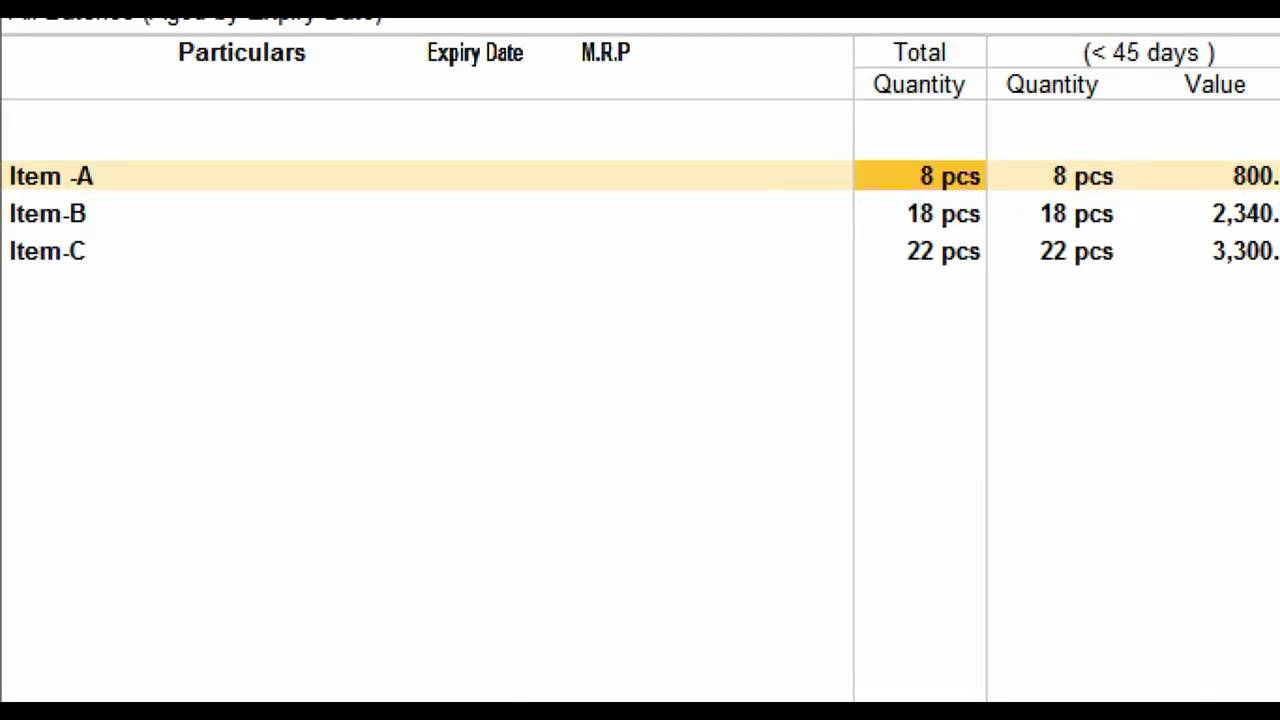
Change the Stock Ageing Analysis period to end on 31-May-2021.
left_click(23, 214)
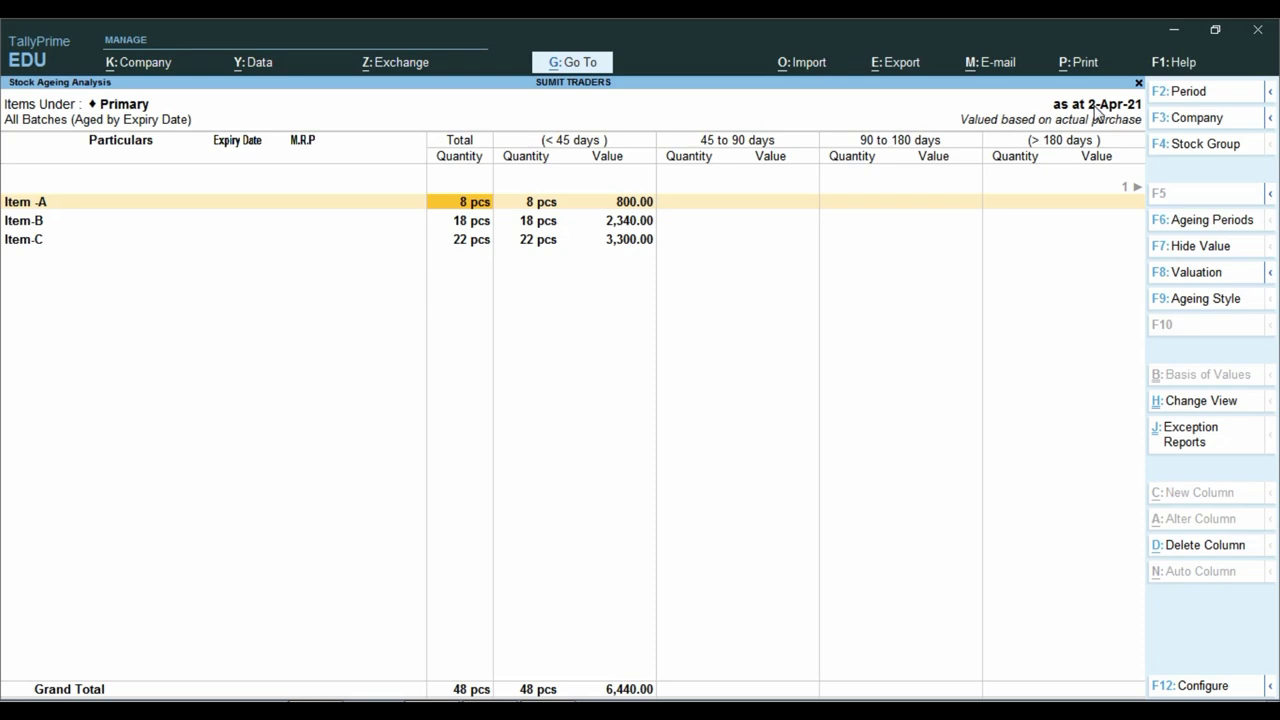
key("ctrl")
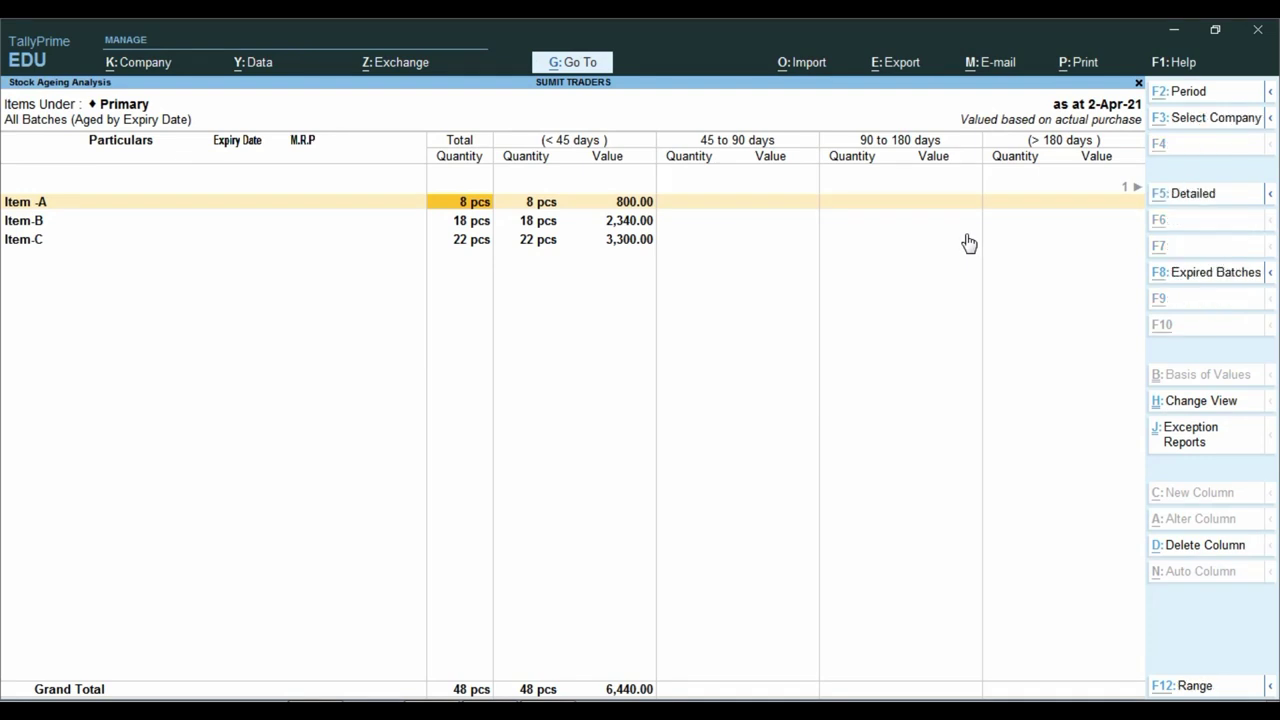
key("alt+F2")
key("Return")
type("31.5")
key("Return")
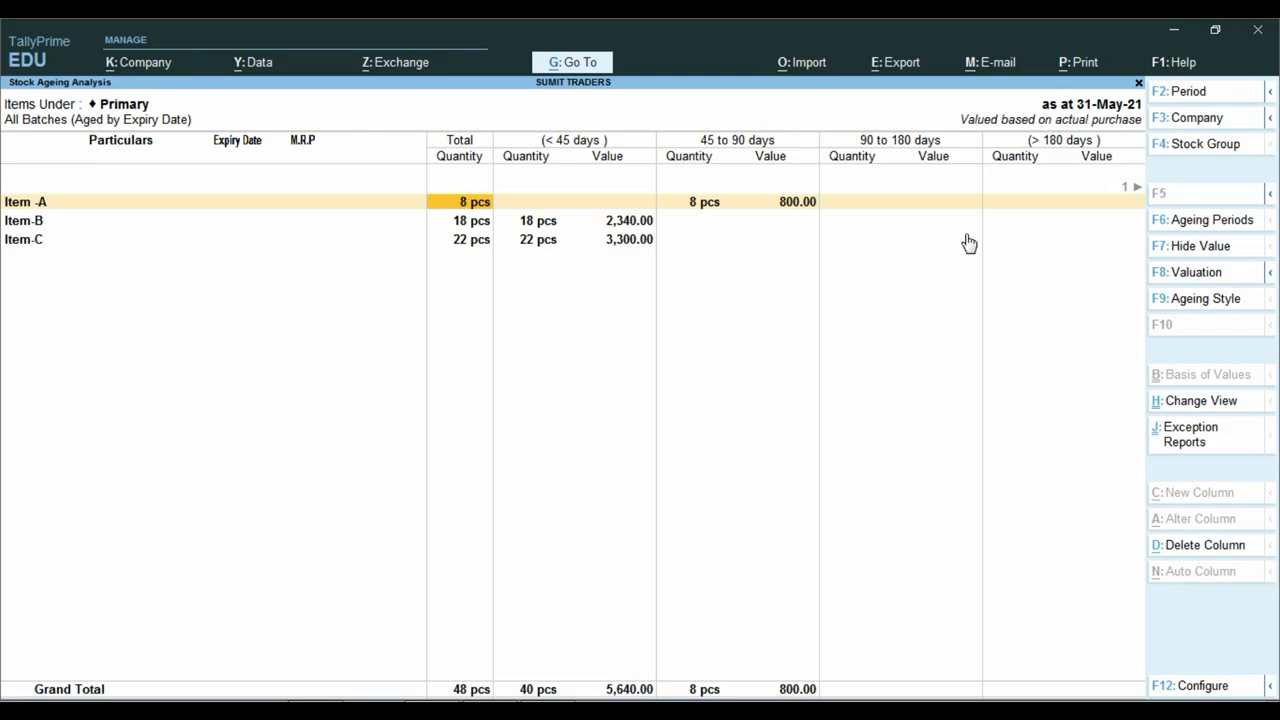
Show the ageing report in detailed format and examine the expiry date of each item's batch.
key("ctrl")
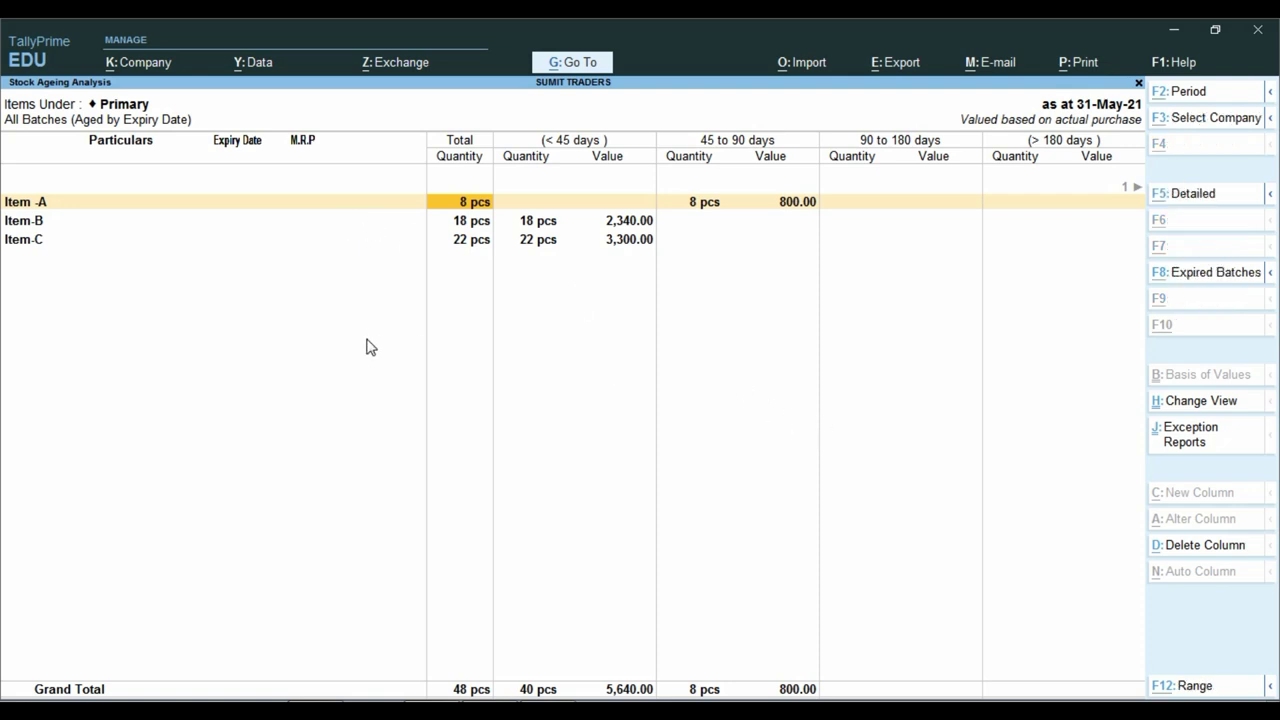
key("alt+F5")
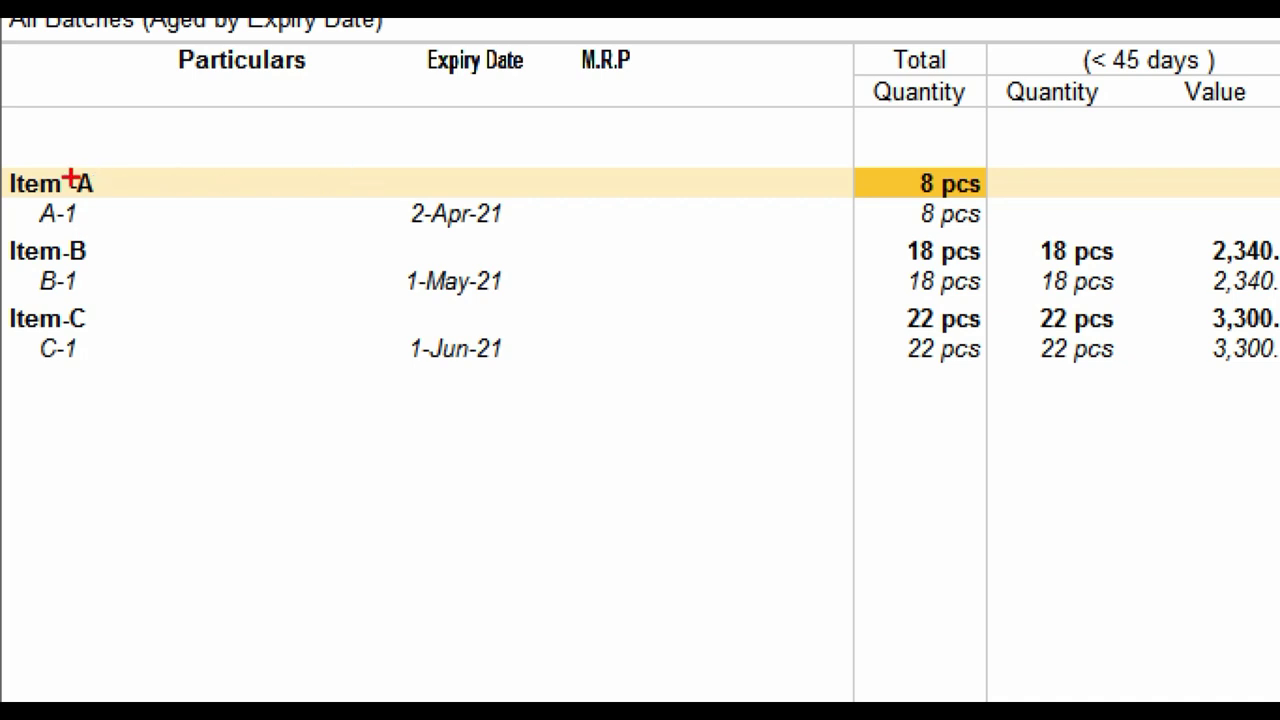
mouse_move(383, 166)
left_mouse_down()
mouse_move(403, 197)
mouse_move(518, 248)
mouse_move(555, 240)
left_mouse_up()
left_click_drag(372, 241, 541, 307)
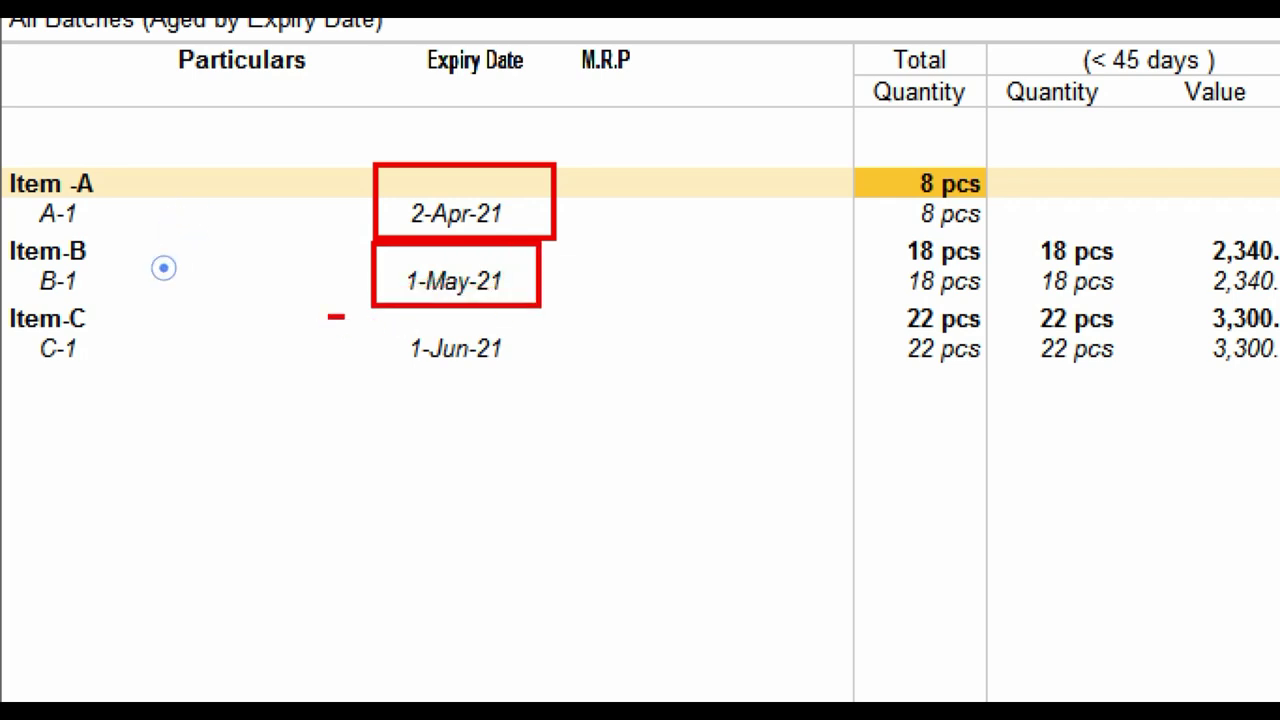
left_click_drag(328, 317, 562, 390)
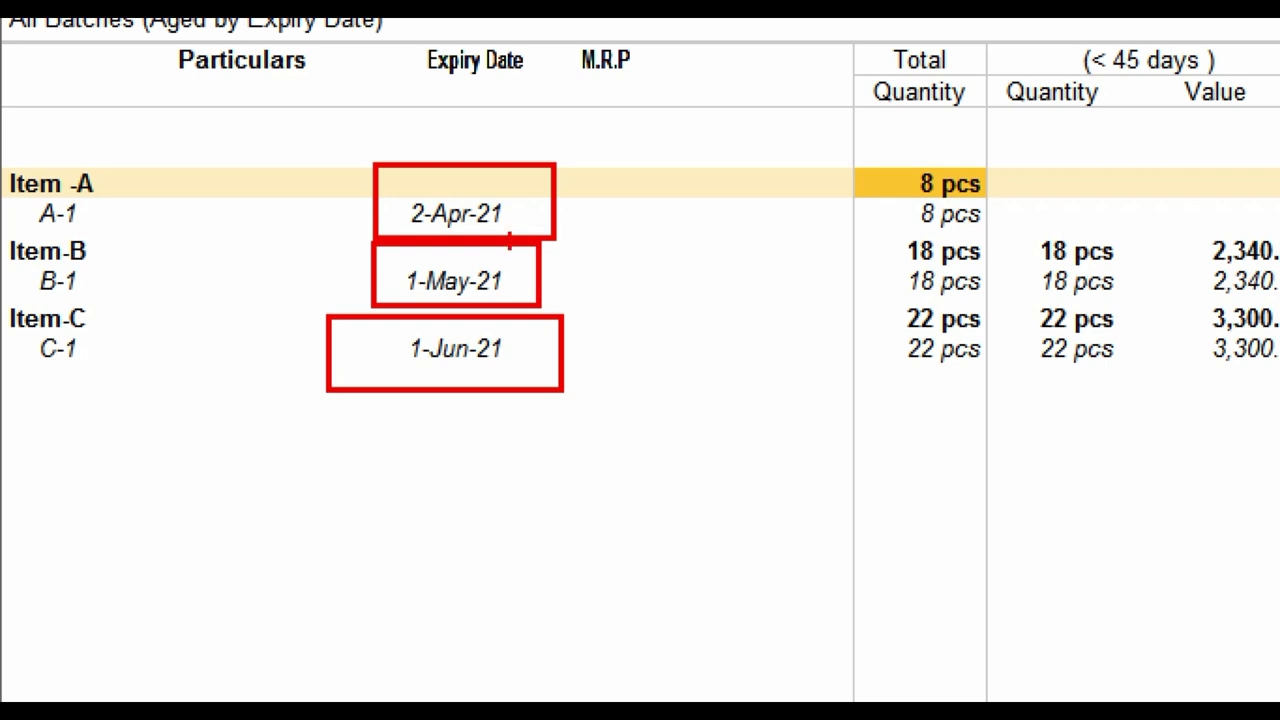
mouse_move(317, 141)
left_mouse_down()
mouse_move(440, 284)
mouse_move(600, 322)
left_mouse_up()
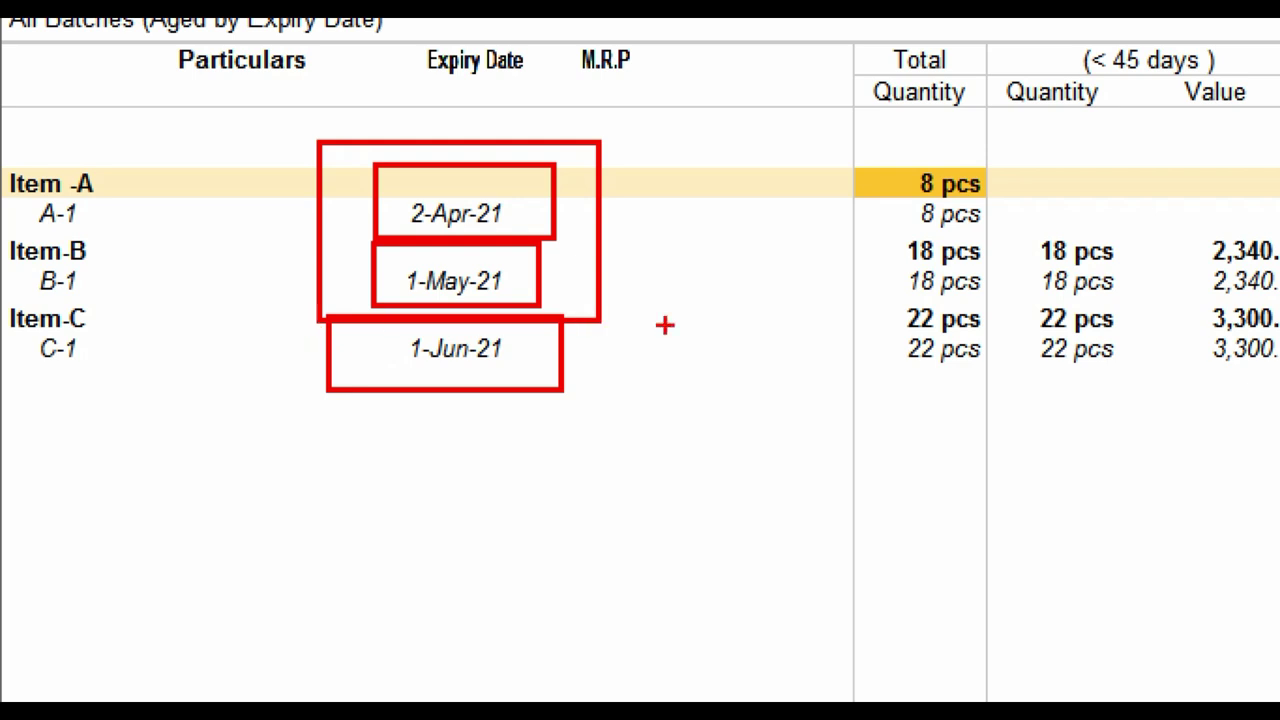
key("Escape")
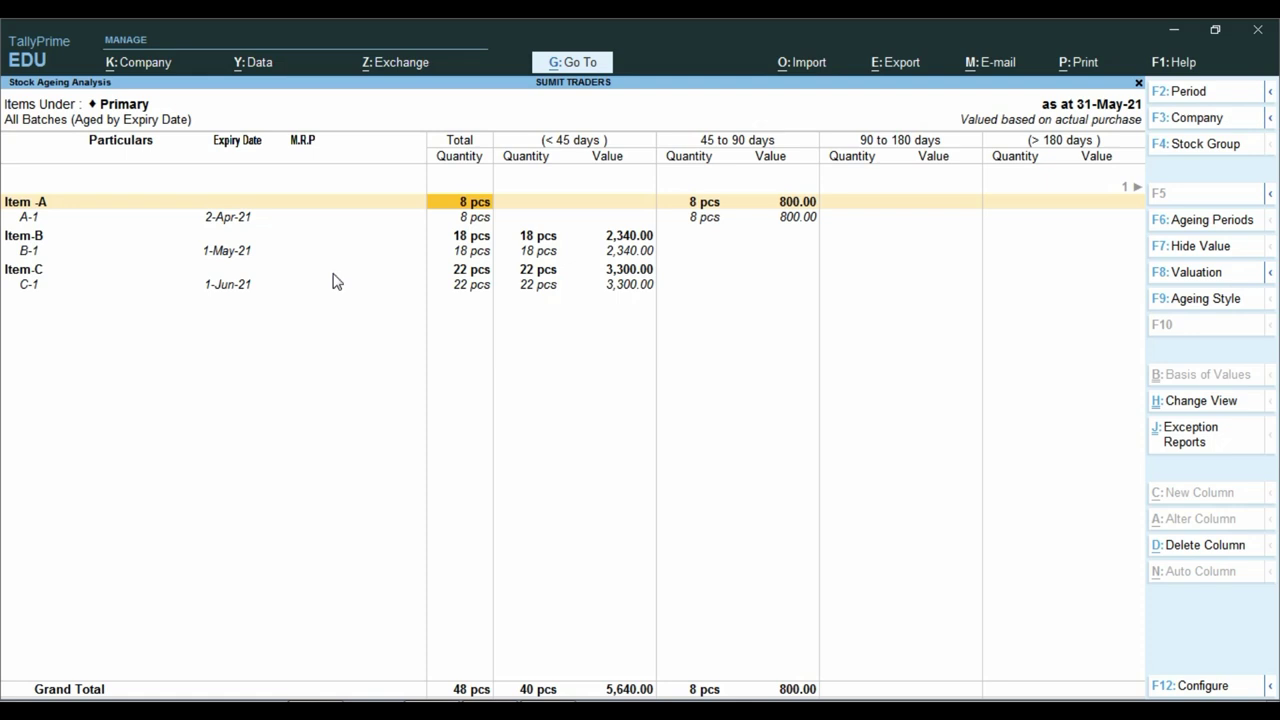
Keep the ageing style By Expiry Date and set Show only Expired Batches to Yes.
left_click(1215, 305)
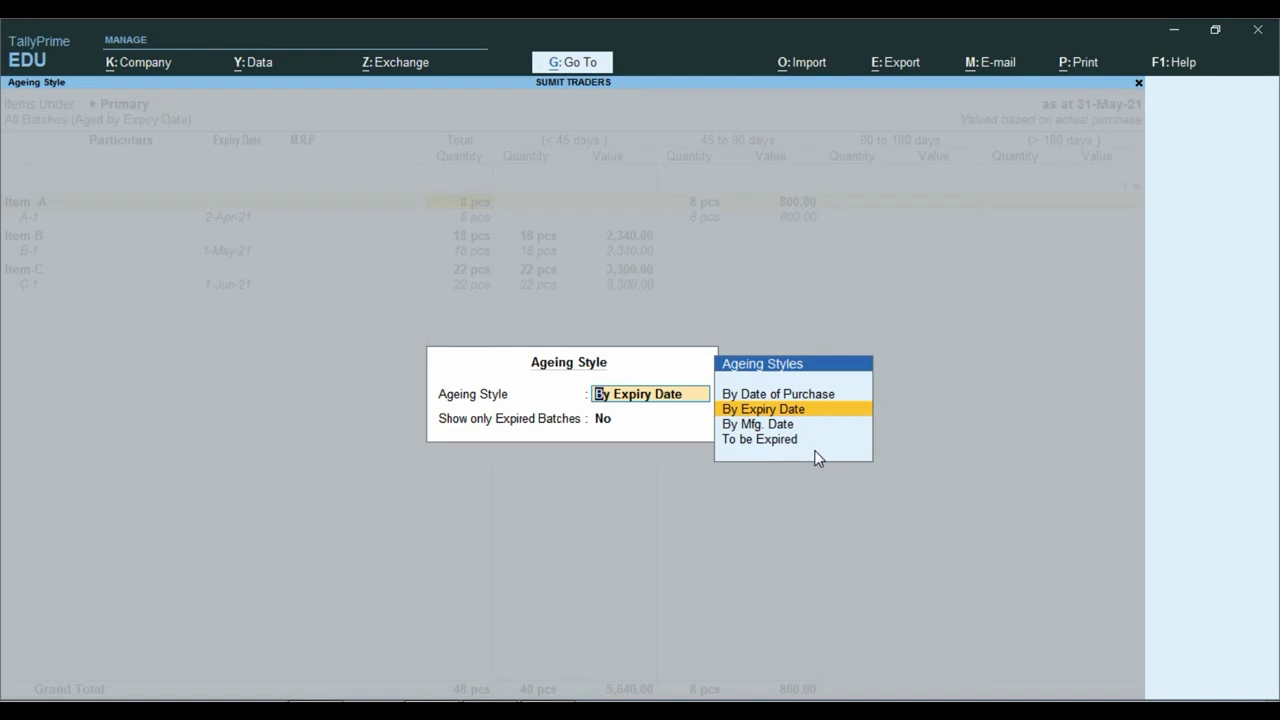
key("Return")
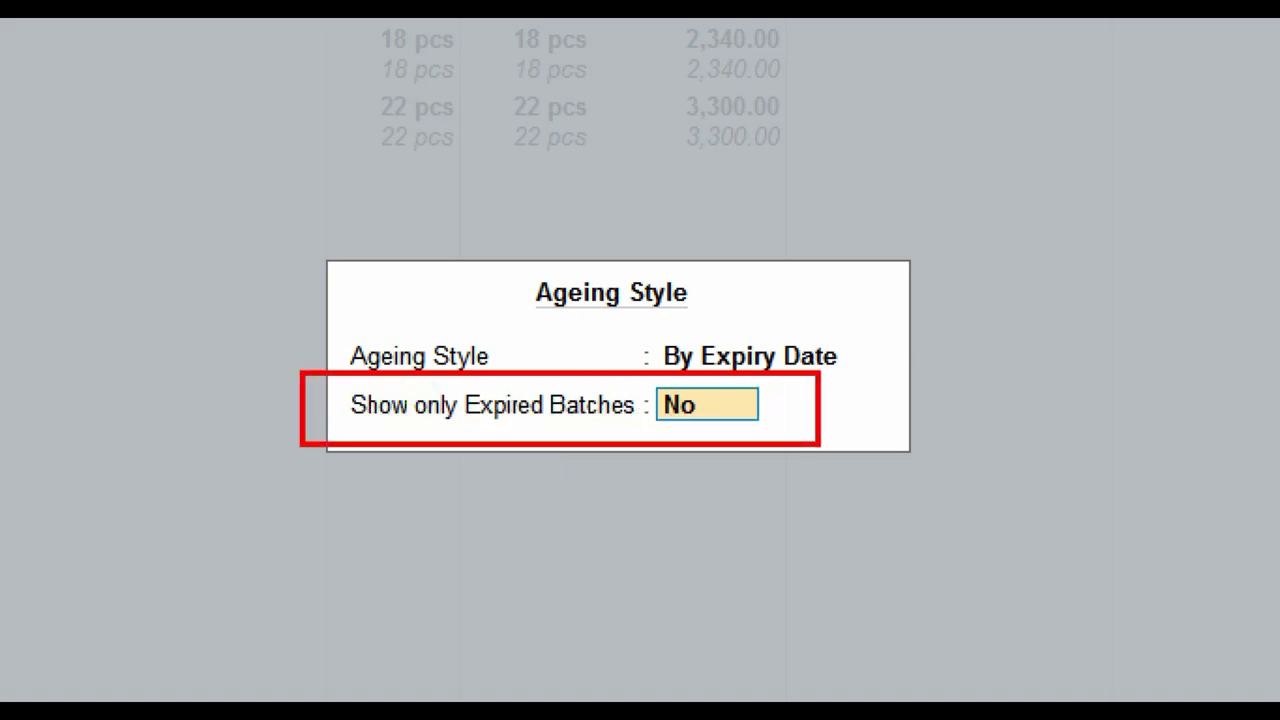
type("y")
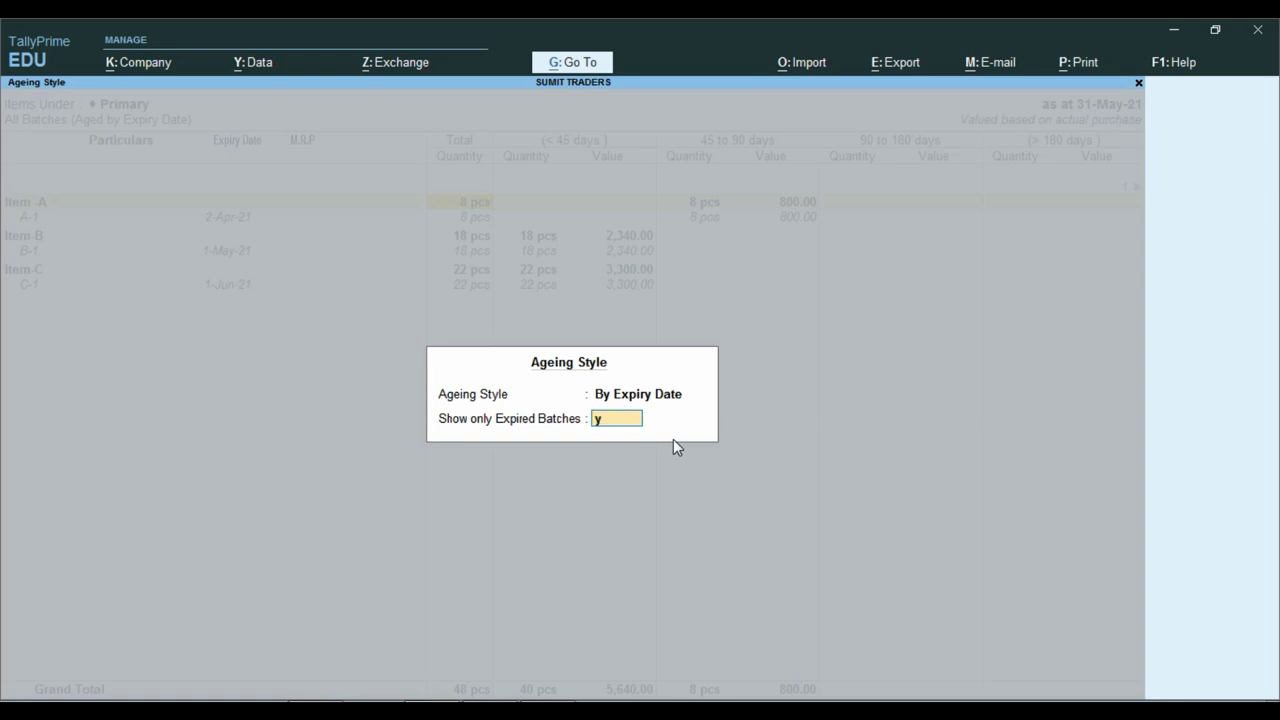
key("Return")
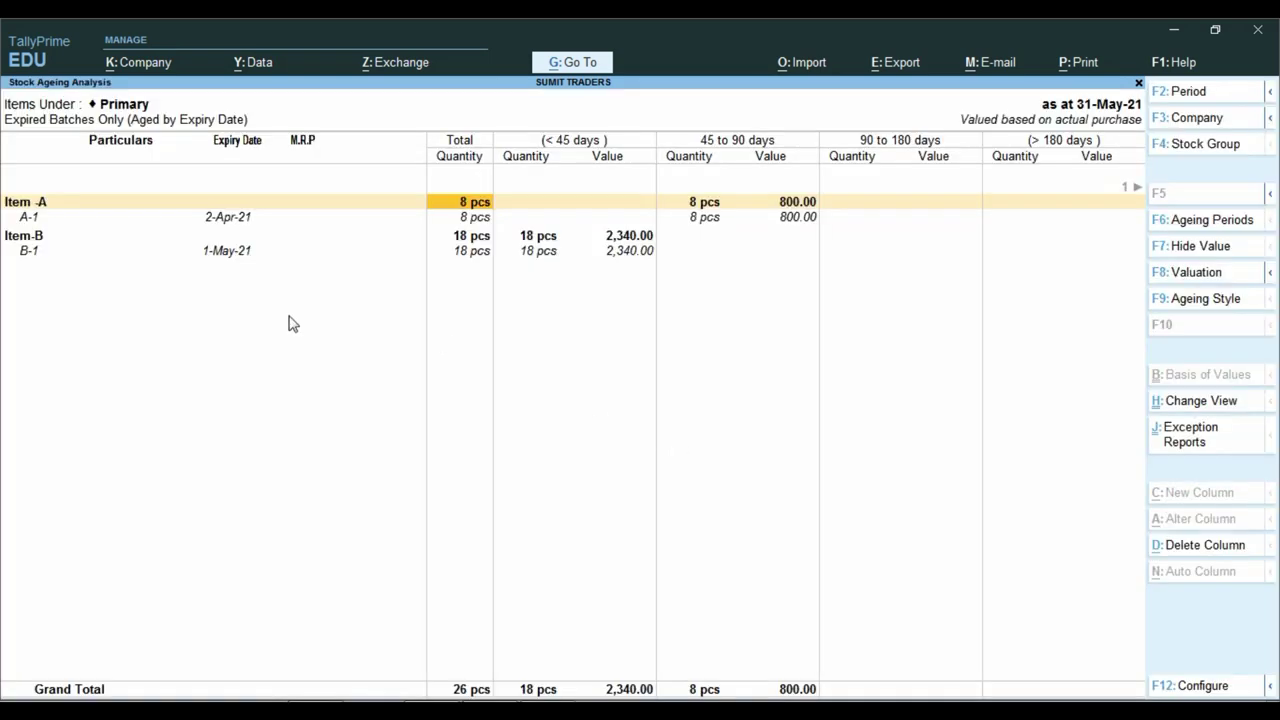
Examine the items, batch expiry dates and as-at date in the expired-batches-only report.
key("ctrl")
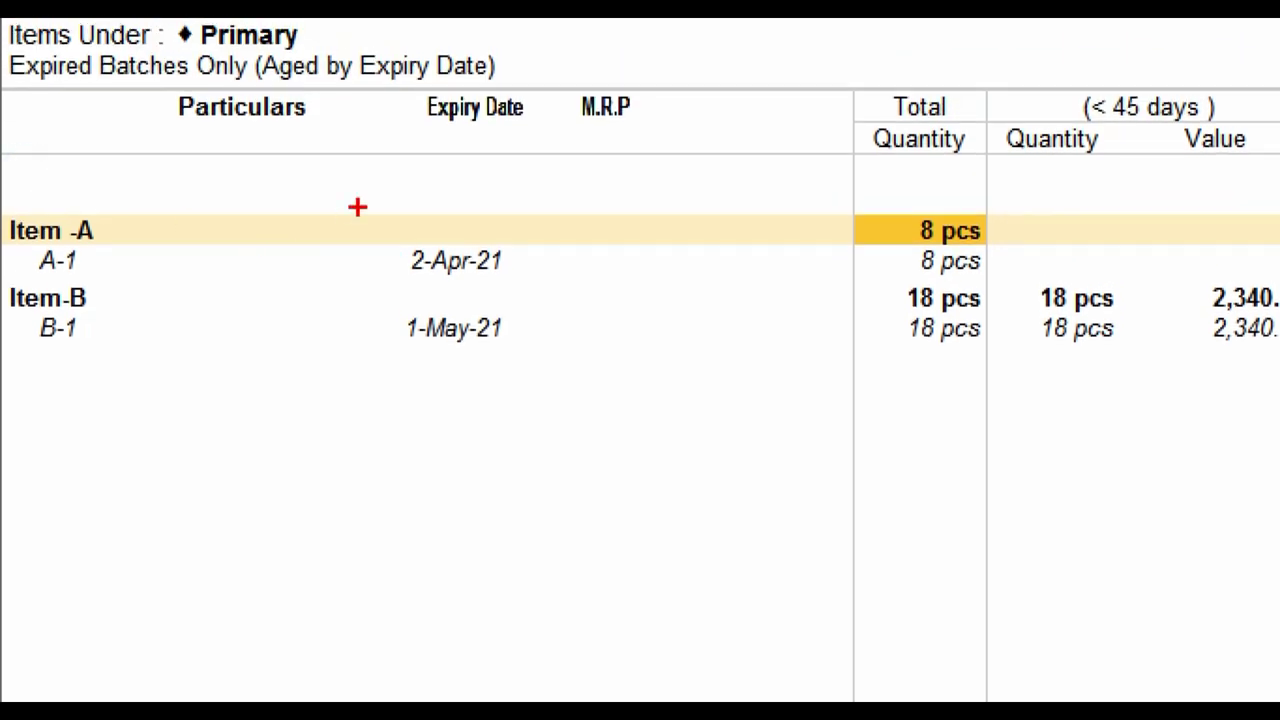
left_click_drag(334, 160, 629, 451)
mouse_move(2, 42)
left_mouse_down()
mouse_move(63, 86)
mouse_move(542, 88)
left_mouse_up()
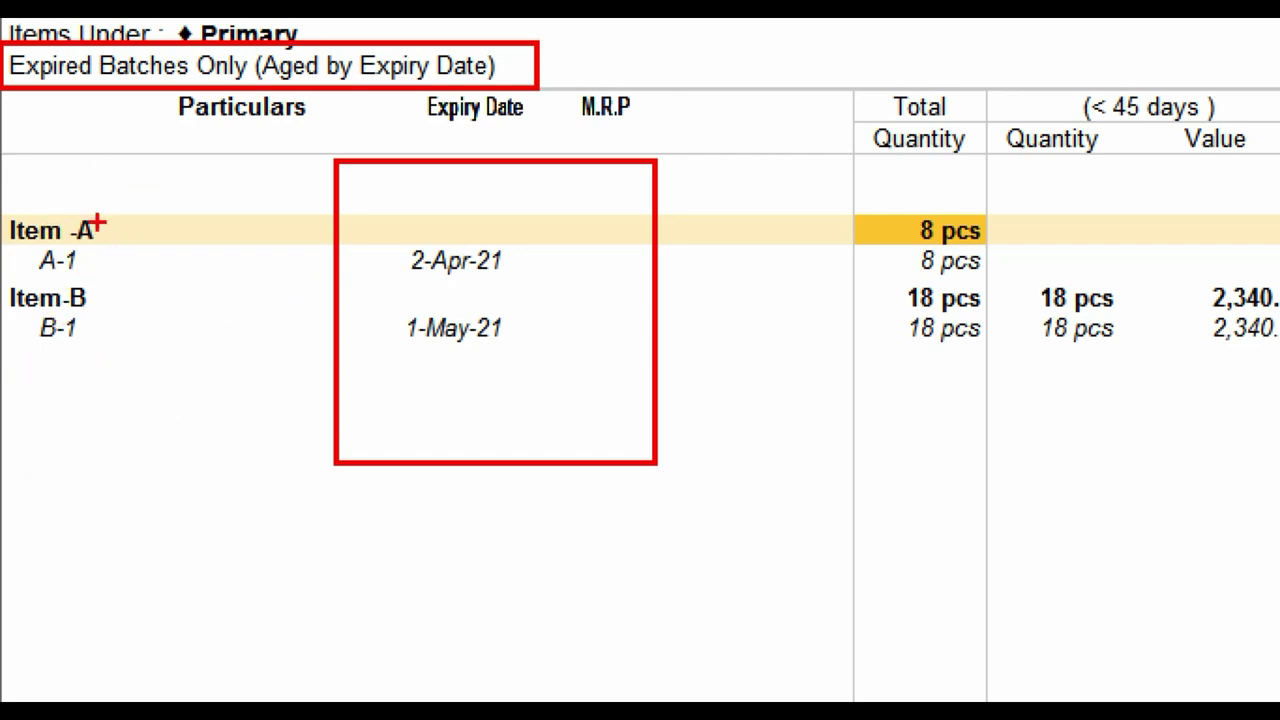
mouse_move(2, 176)
left_mouse_down()
mouse_move(5, 312)
mouse_move(160, 384)
left_mouse_up()
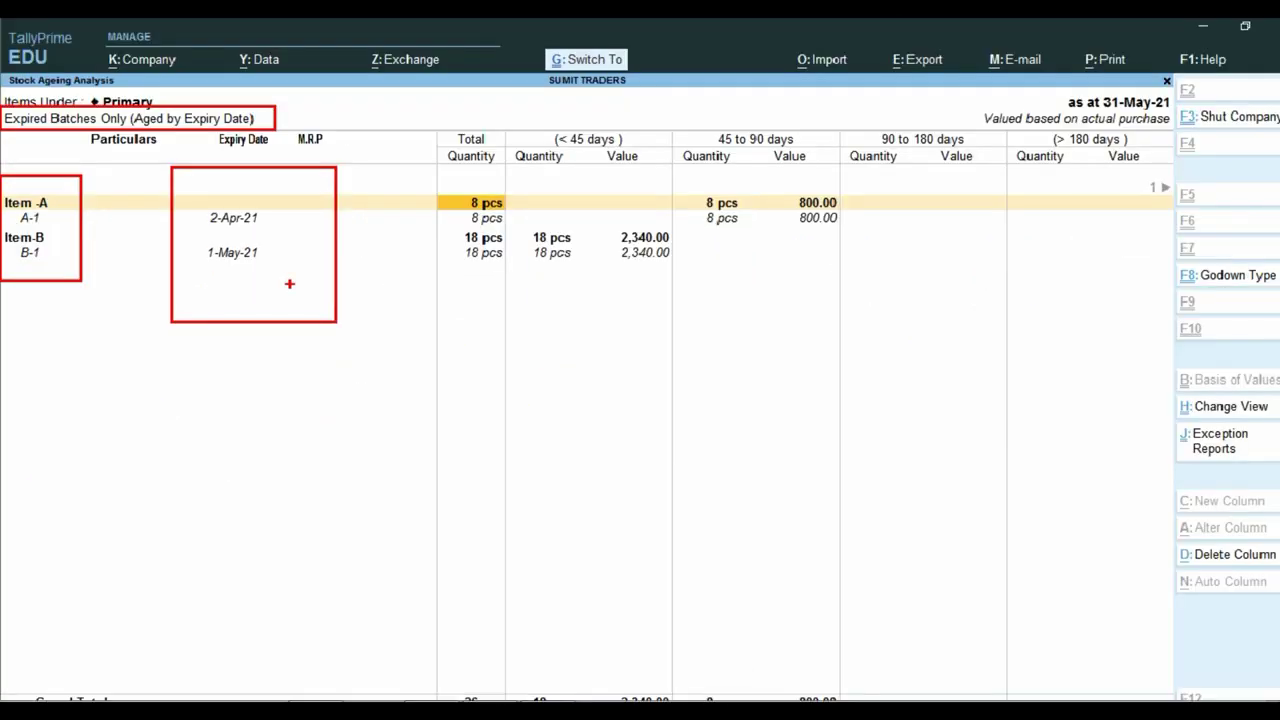
key("Escape")
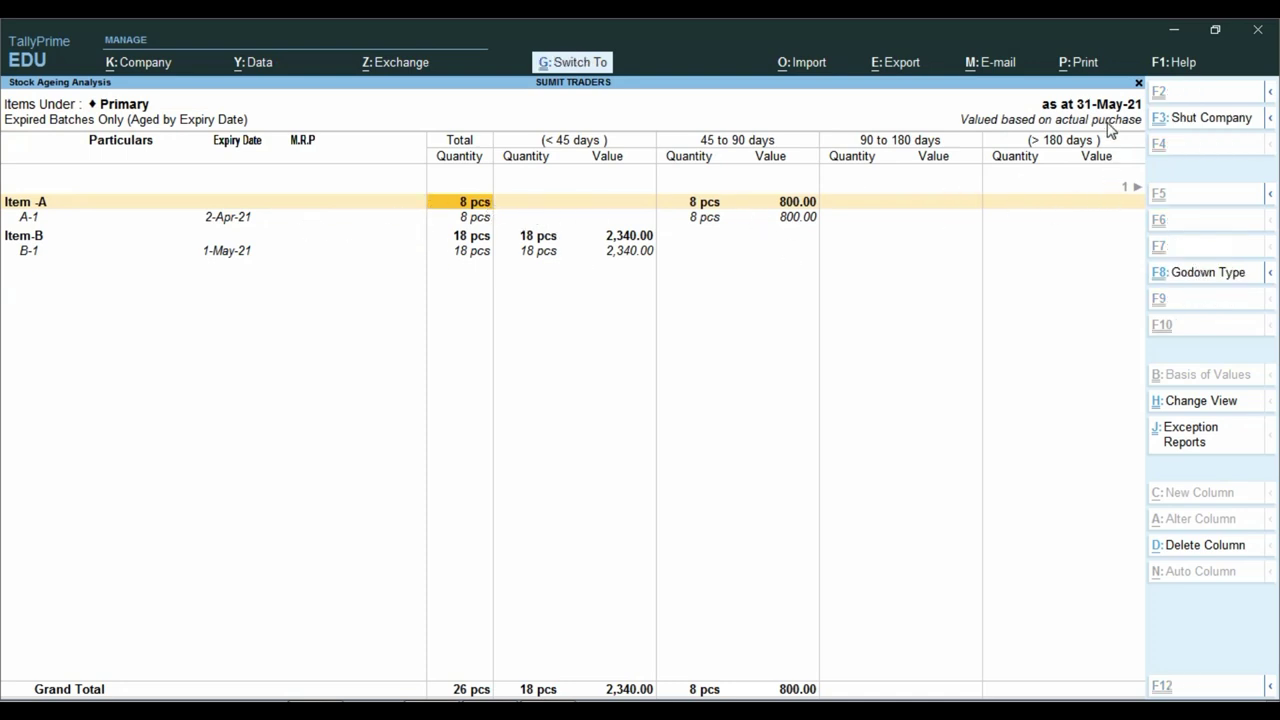
key("ctrl+1")
left_click_drag(1023, 84, 1184, 120)
left_click_drag(1262, 118, 1187, 135)
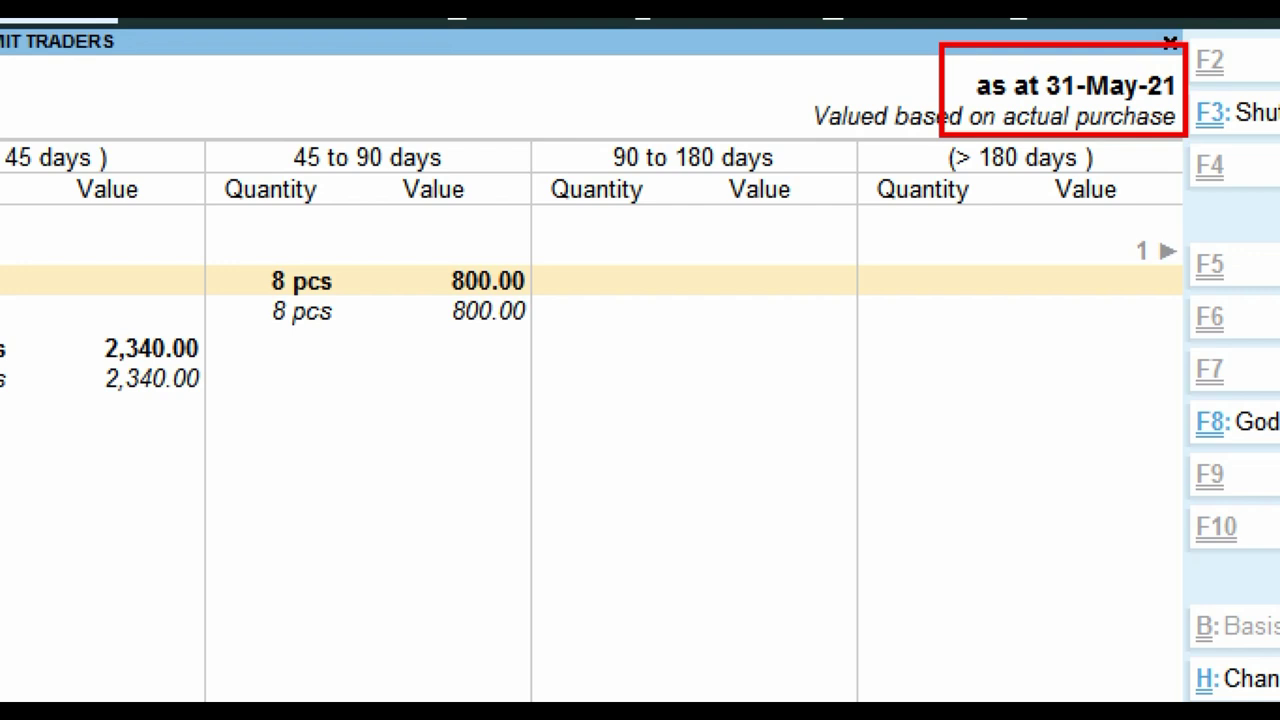
key("Escape")
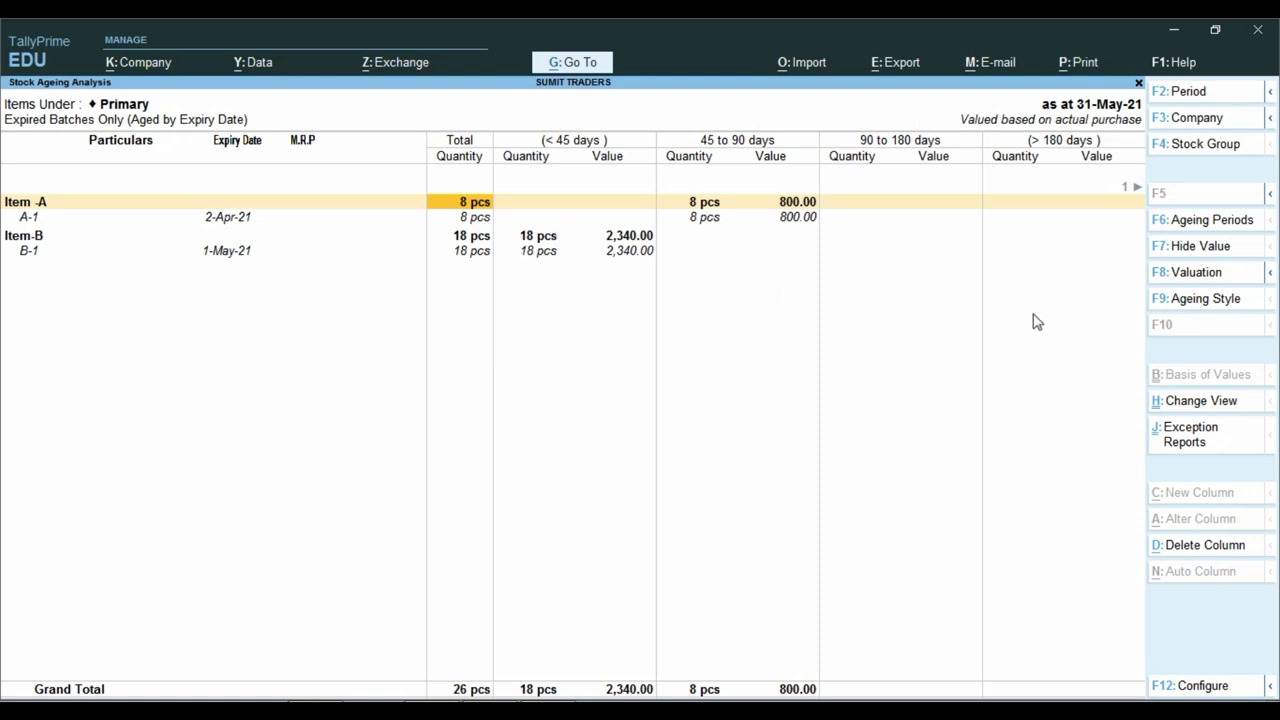
Set Show only Expired Batches to No so the ageing report covers all batches.
left_click(1237, 302)
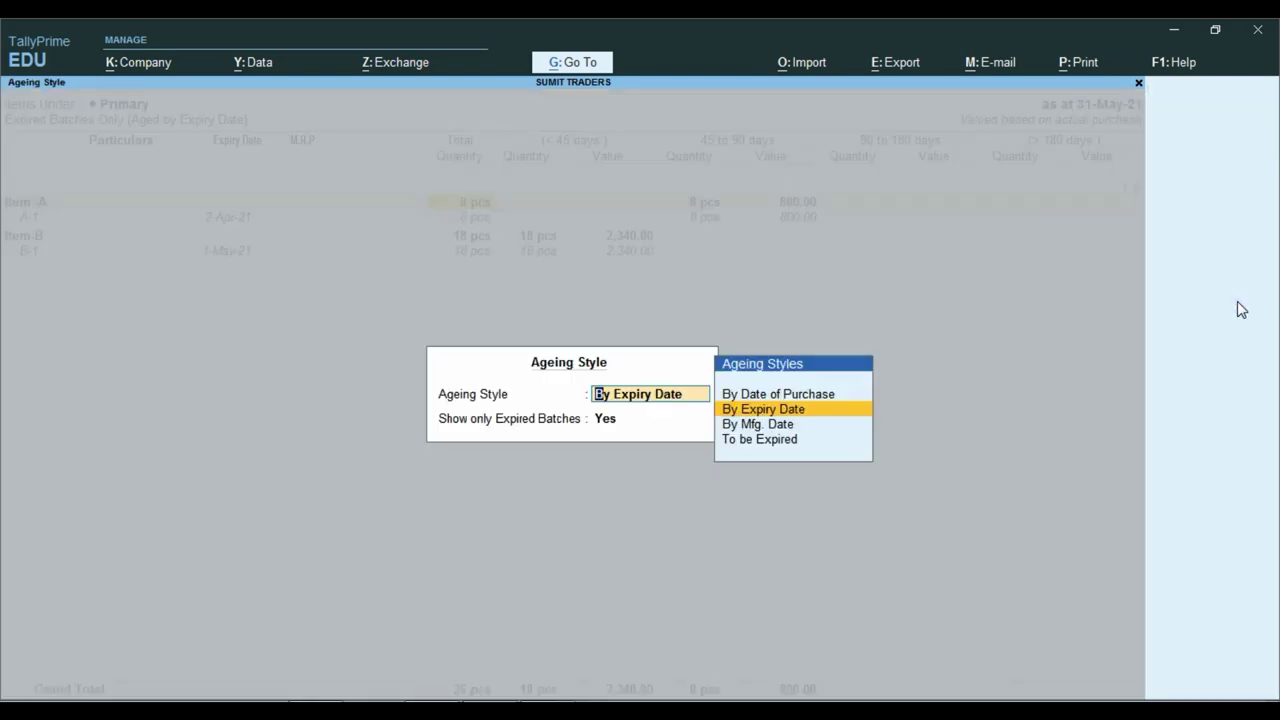
key("Return")
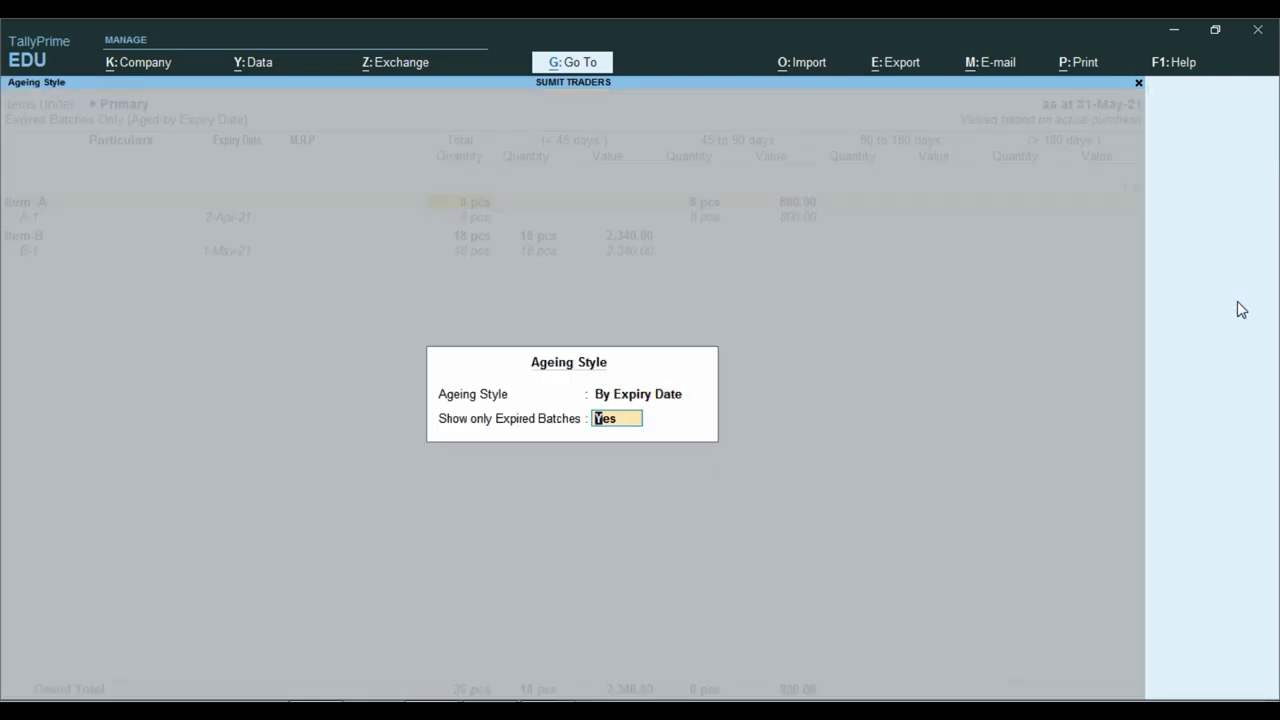
type("n")
key("Return")
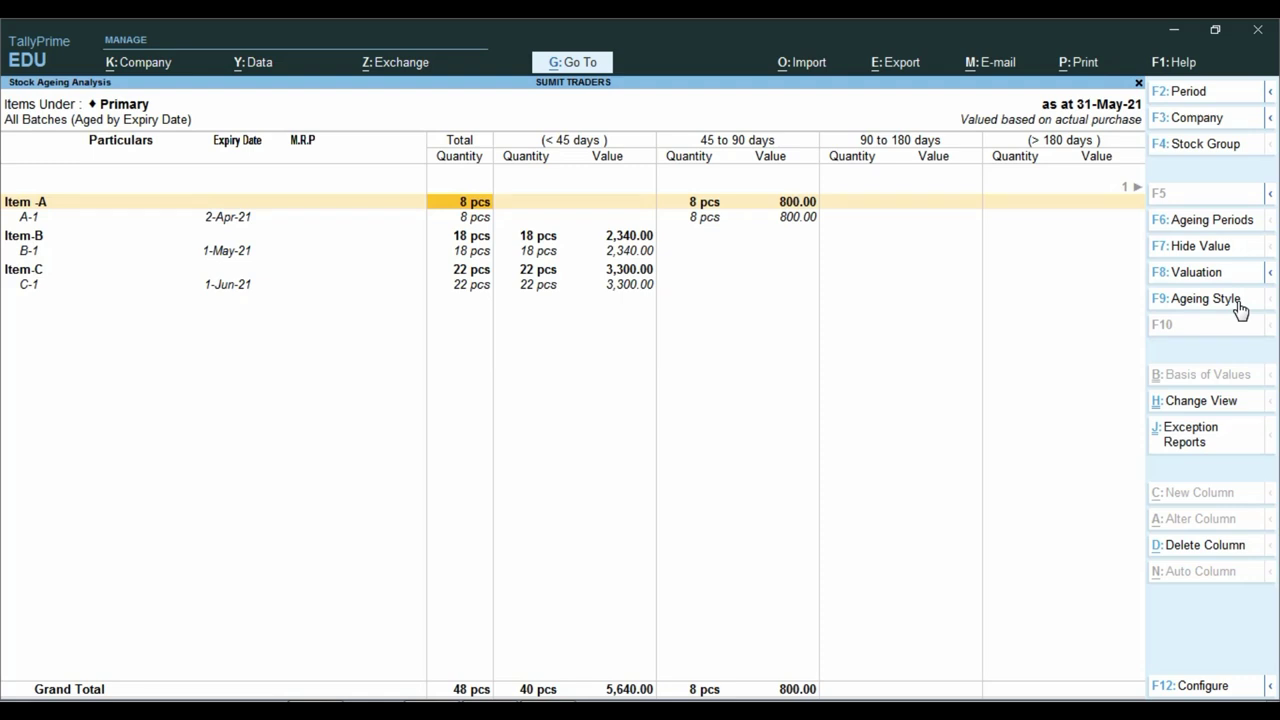
Change the report period to end on 1-Jul-2021 and examine Item-C's batch expiry date.
key("ctrl")
key("F2")
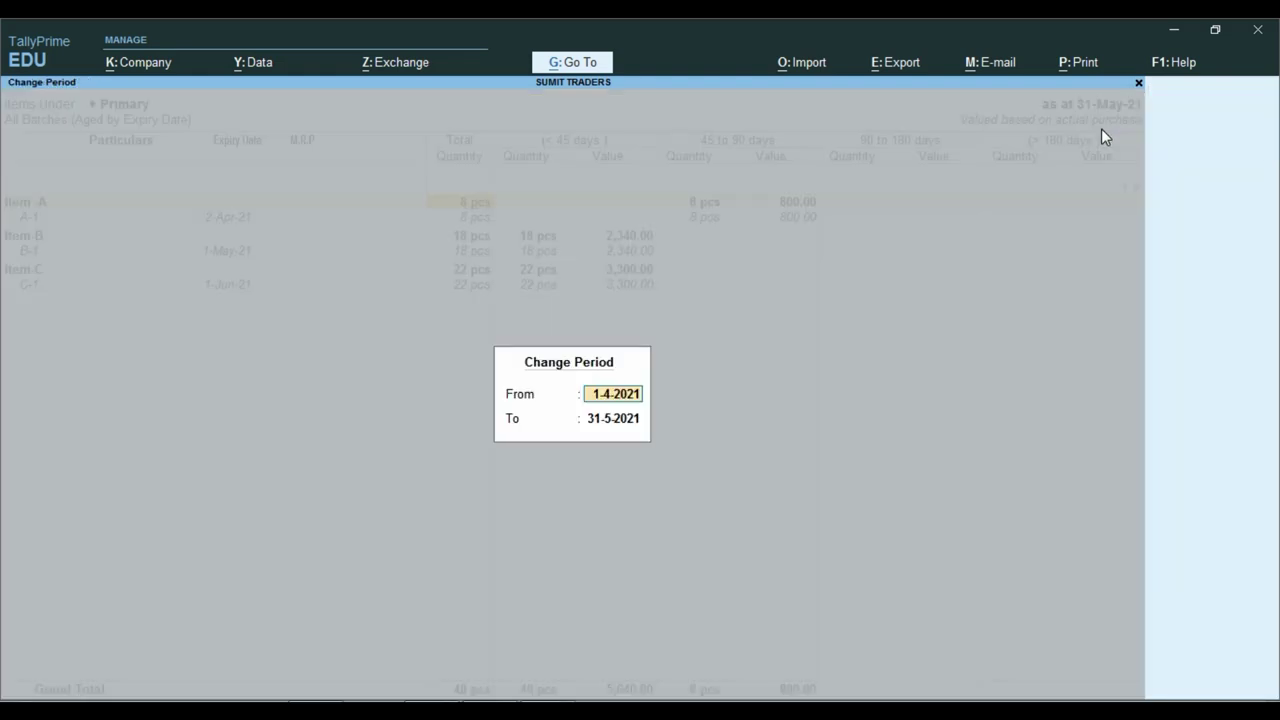
key("Return")
type("1.7")
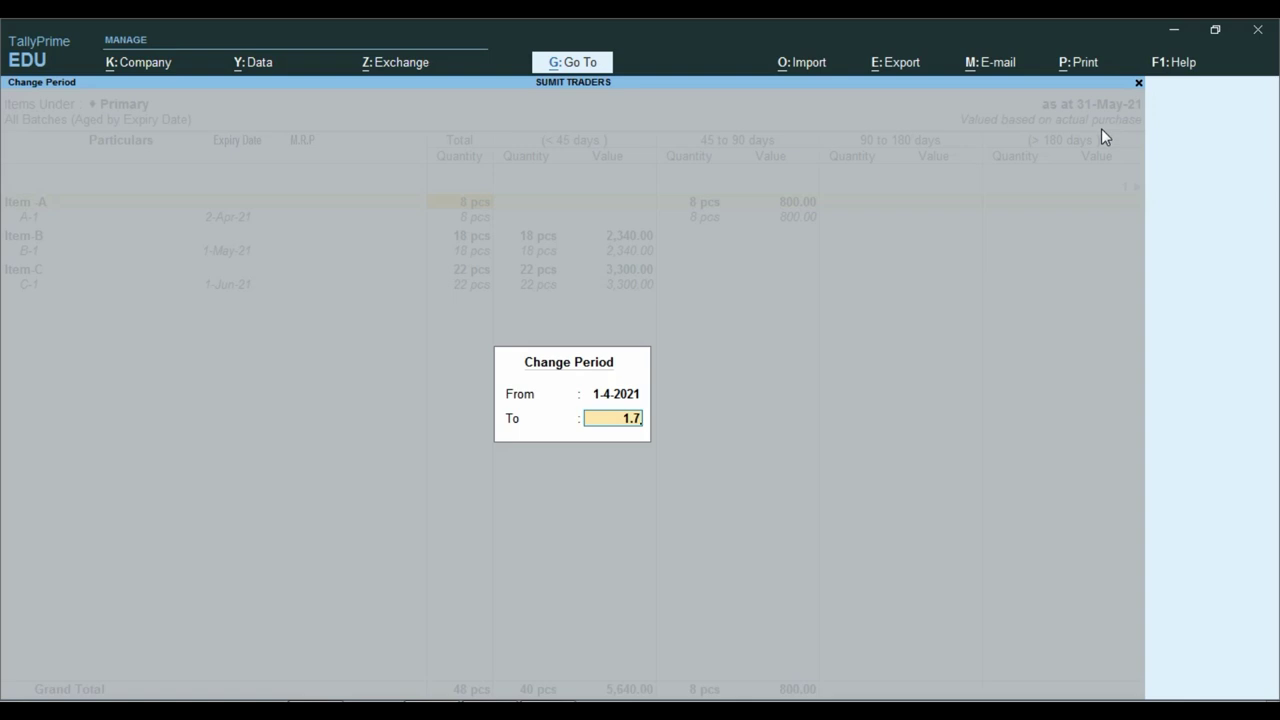
key("Return")
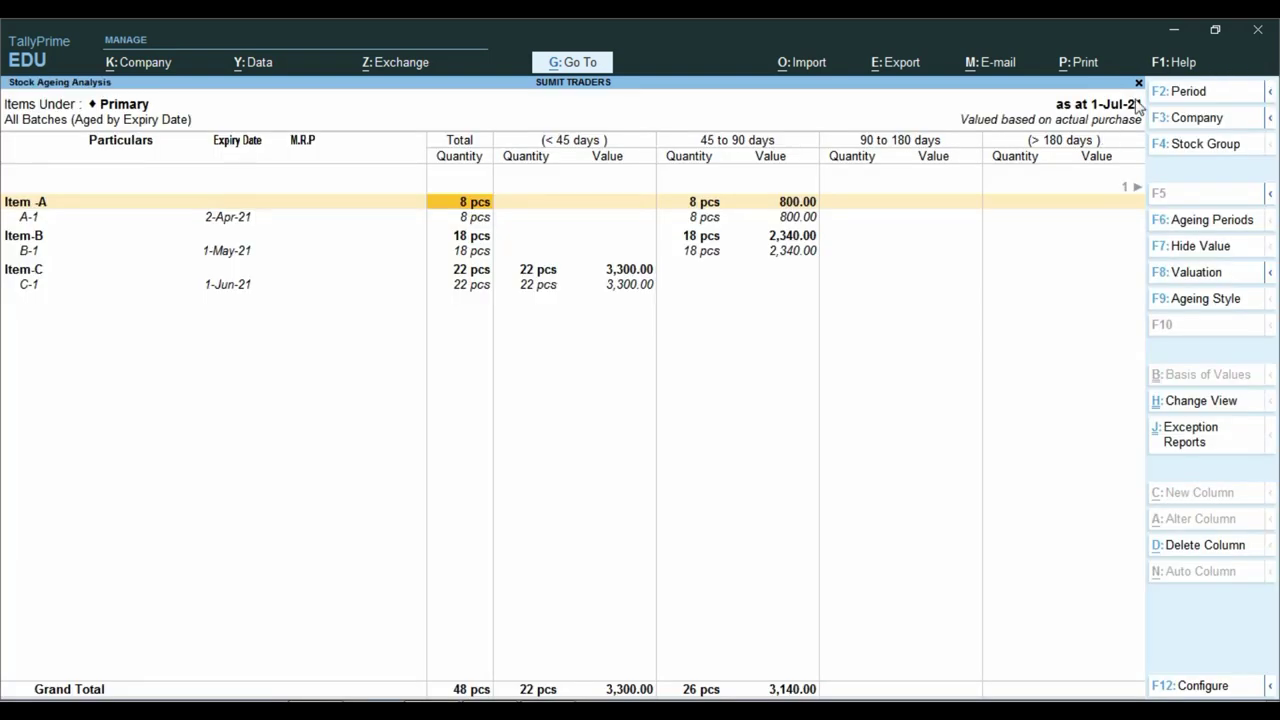
key("ctrl")
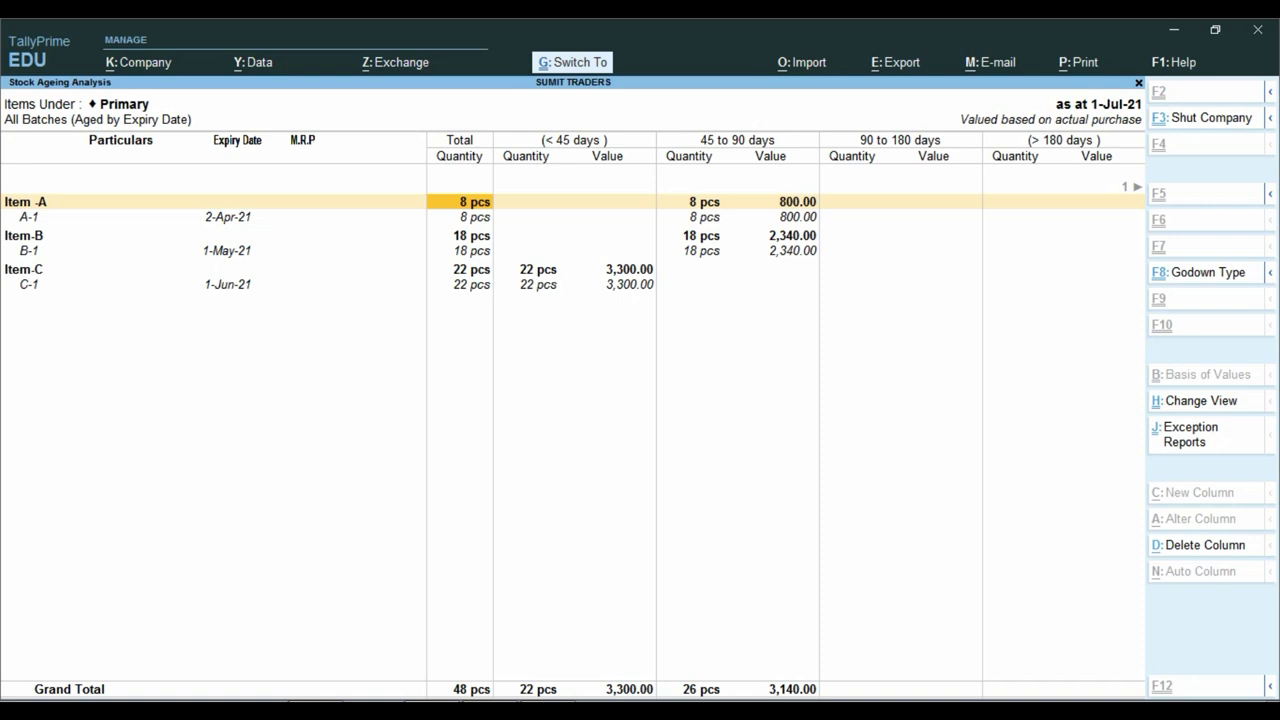
left_click_drag(3, 248, 224, 342)
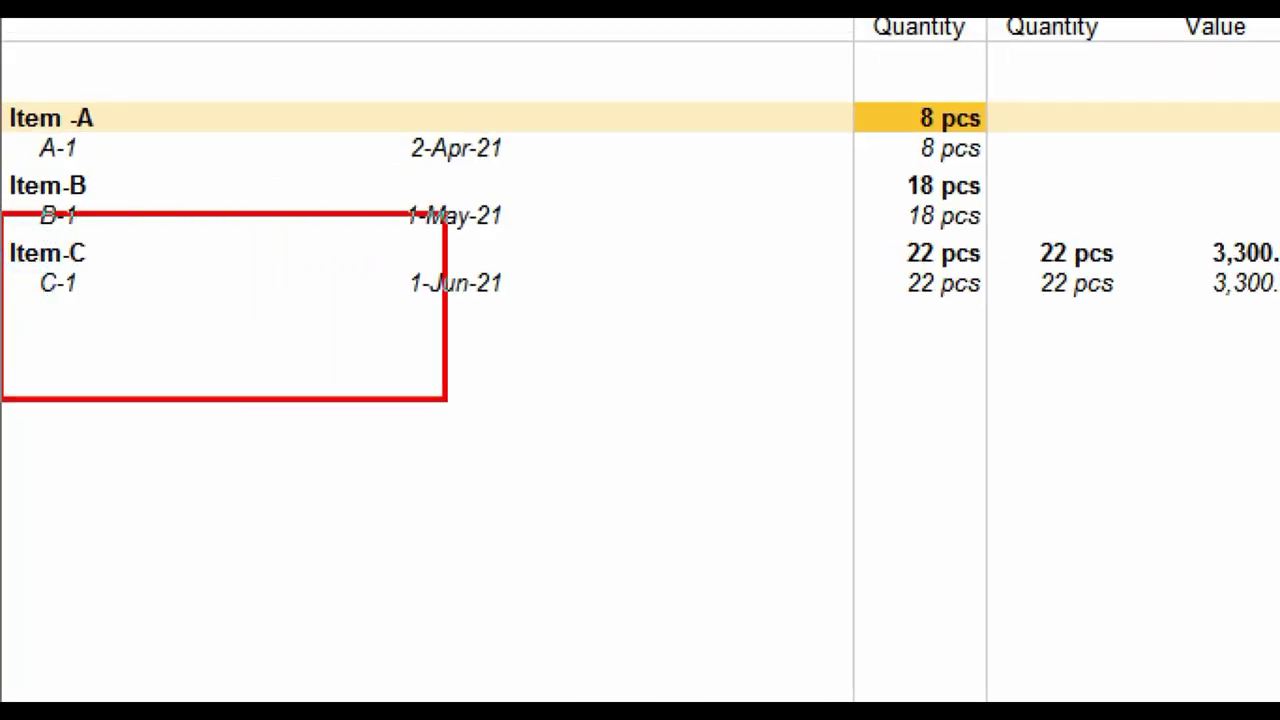
left_click_drag(446, 400, 818, 380)
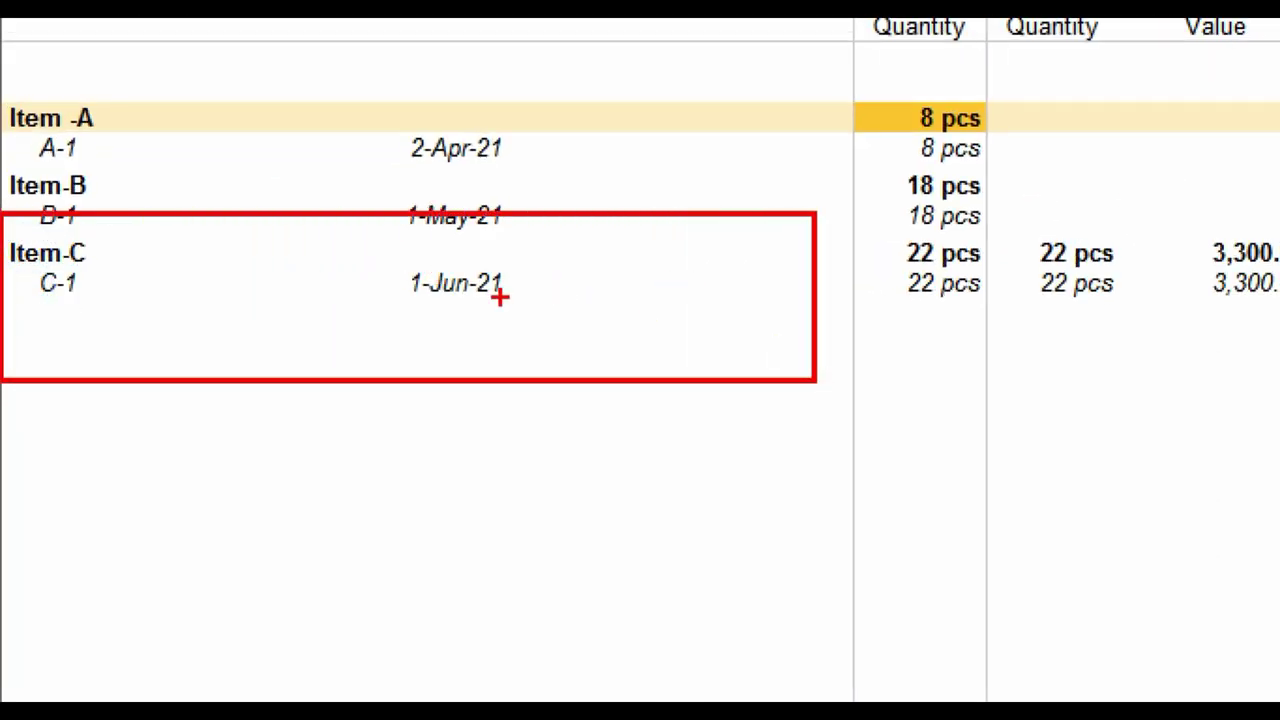
left_click_drag(478, 306, 588, 275)
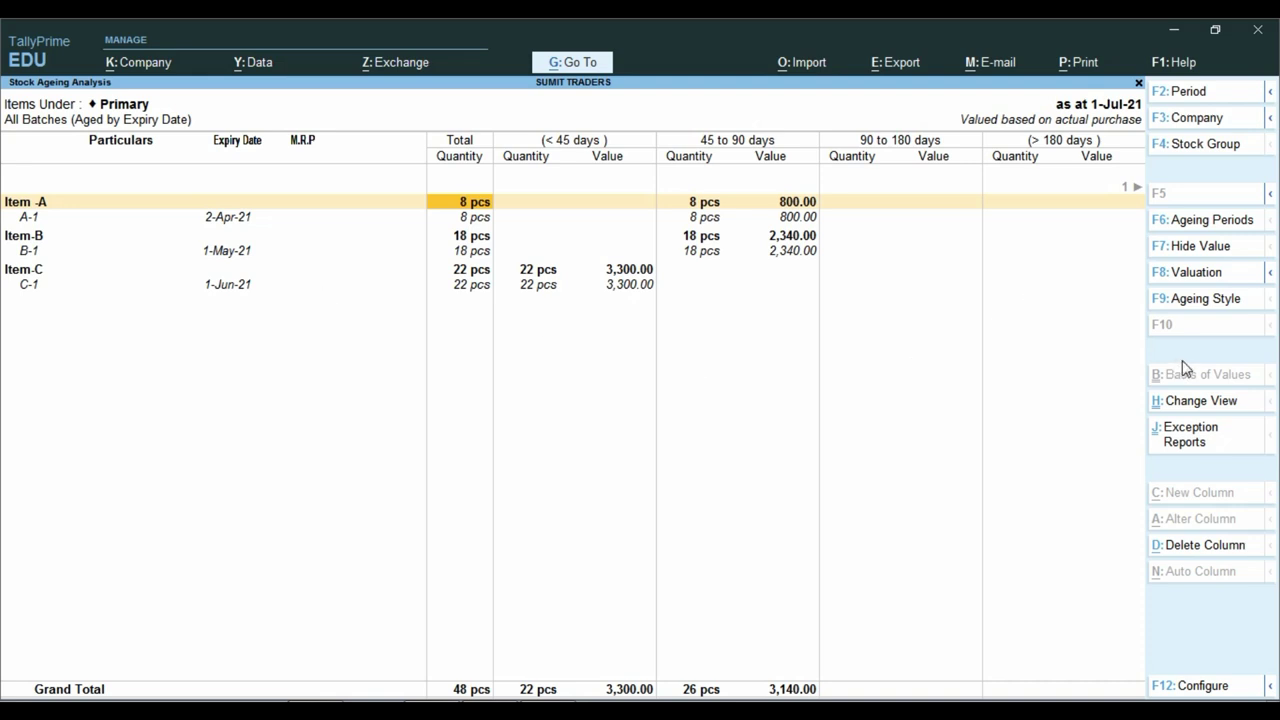
Restrict the report as at 1-Jul-2021 to expired batches only, aged by expiry date.
left_click(1218, 302)
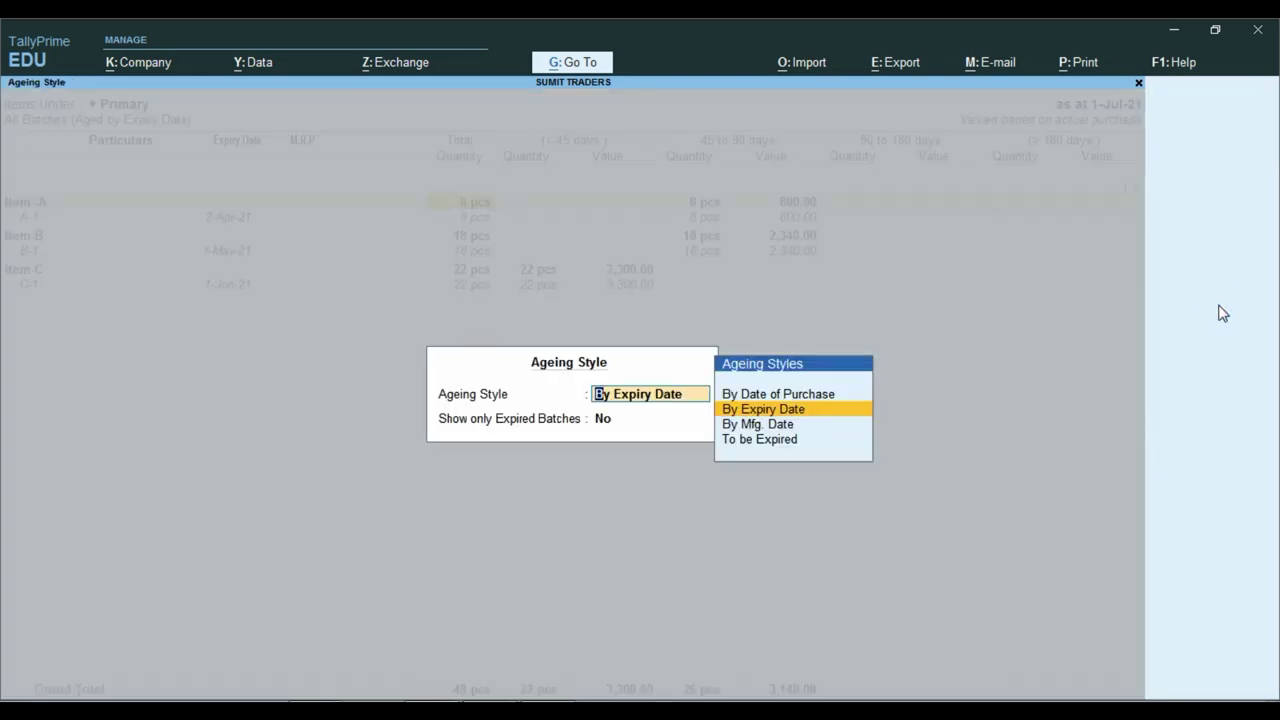
key("Return")
type("y")
key("Return")
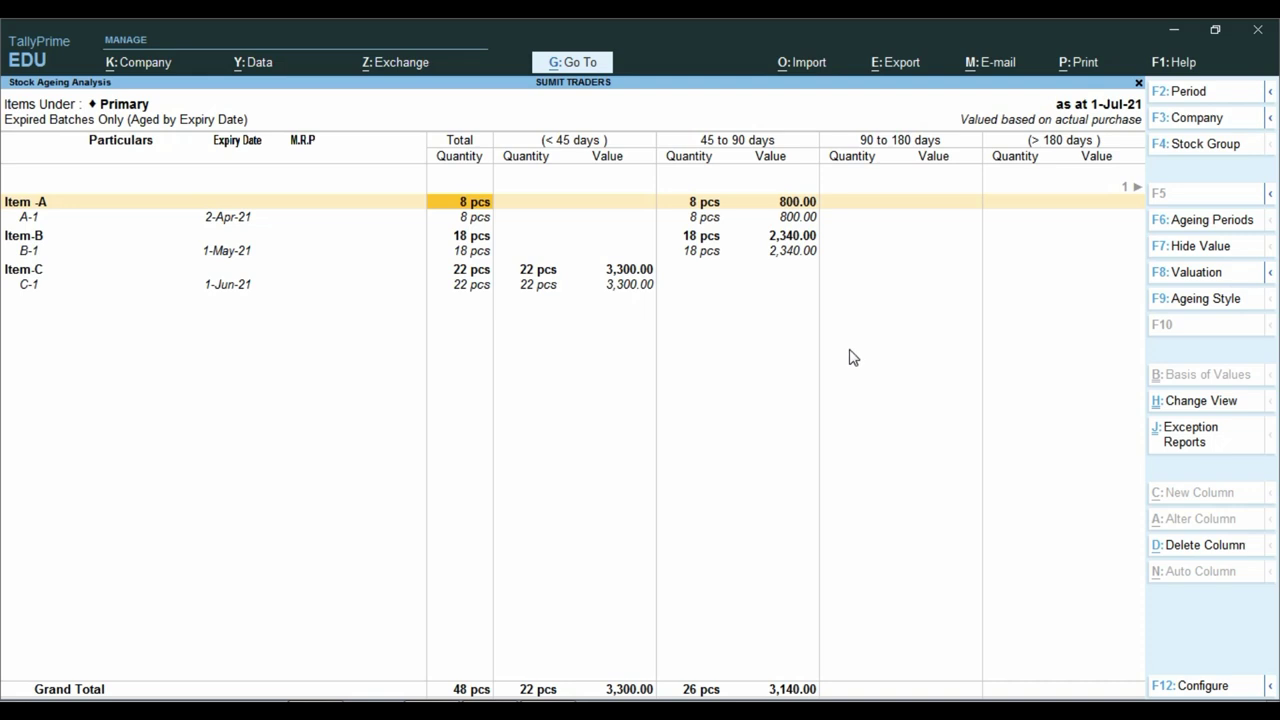
Leave the Stock Ageing Analysis and return to the Display More Reports list.
key("Escape")
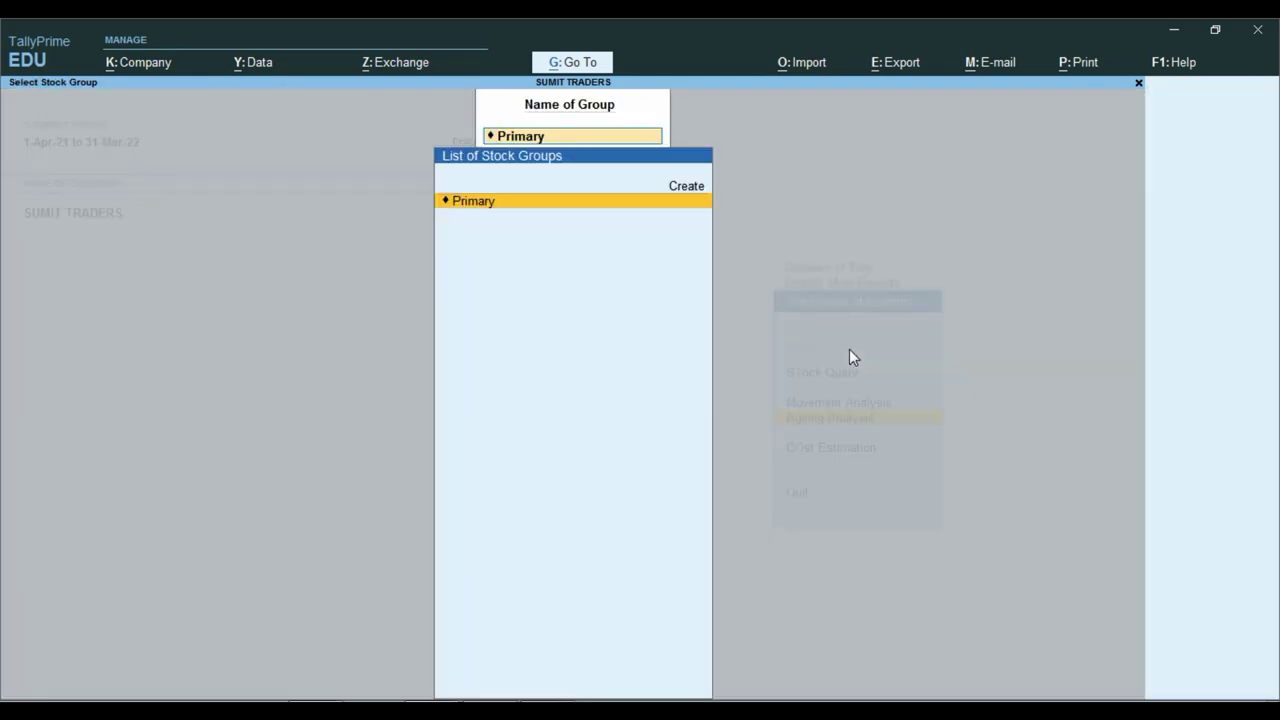
key("BackSpace")
key("Escape")
key("Escape")
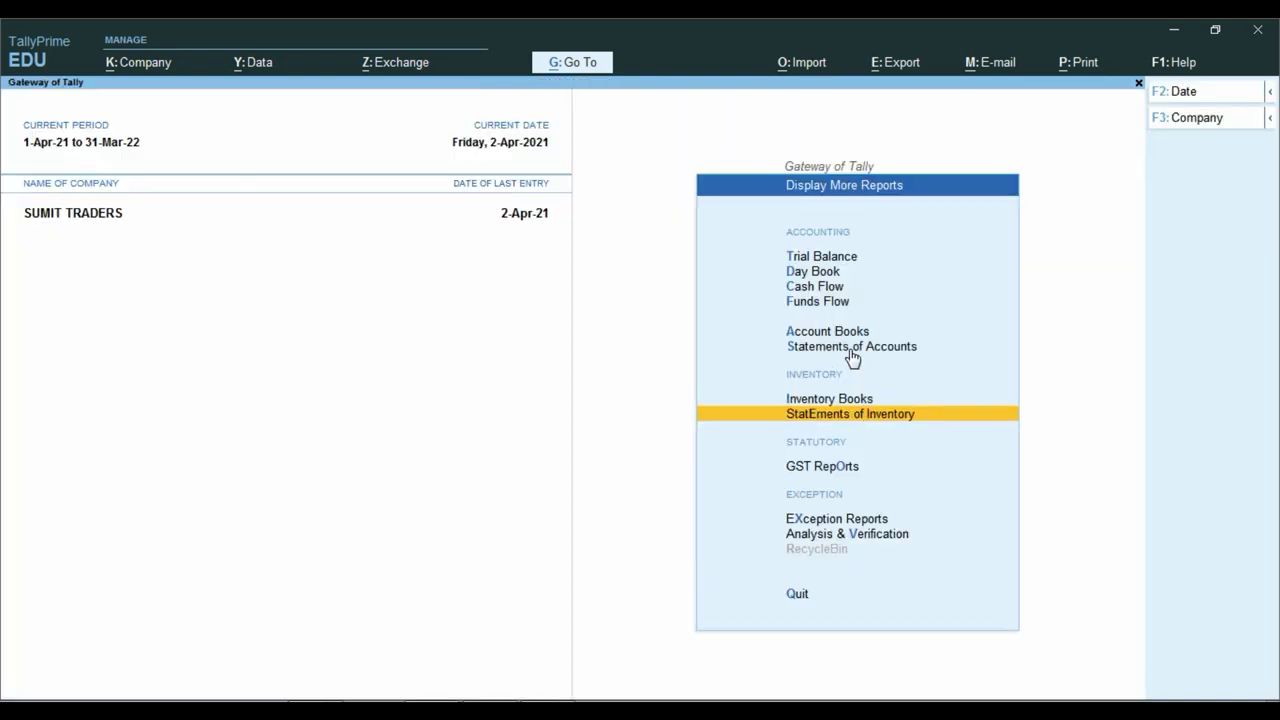